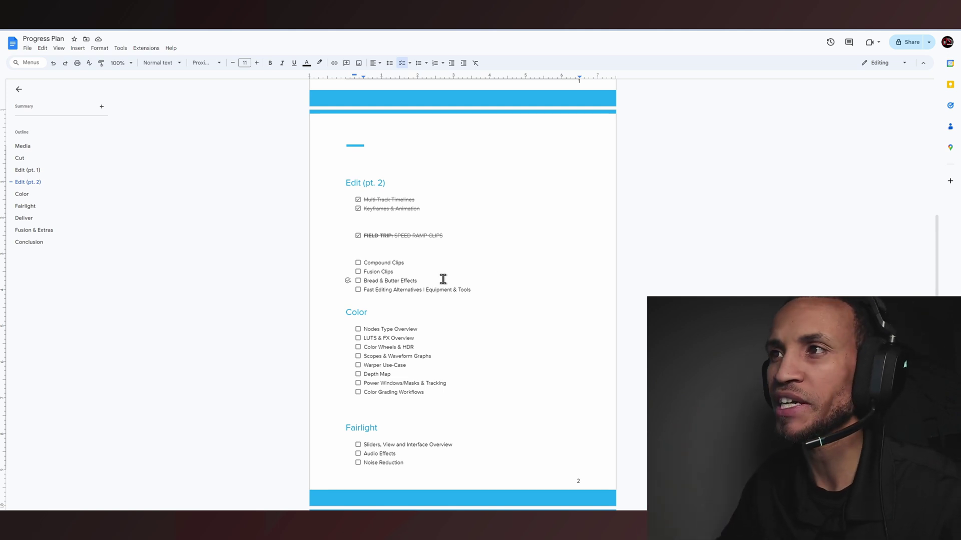
# - Check off Compound Clips in the Edit (pt. 2) section of the Progress Plan checklist
pyautogui.click(358, 263)
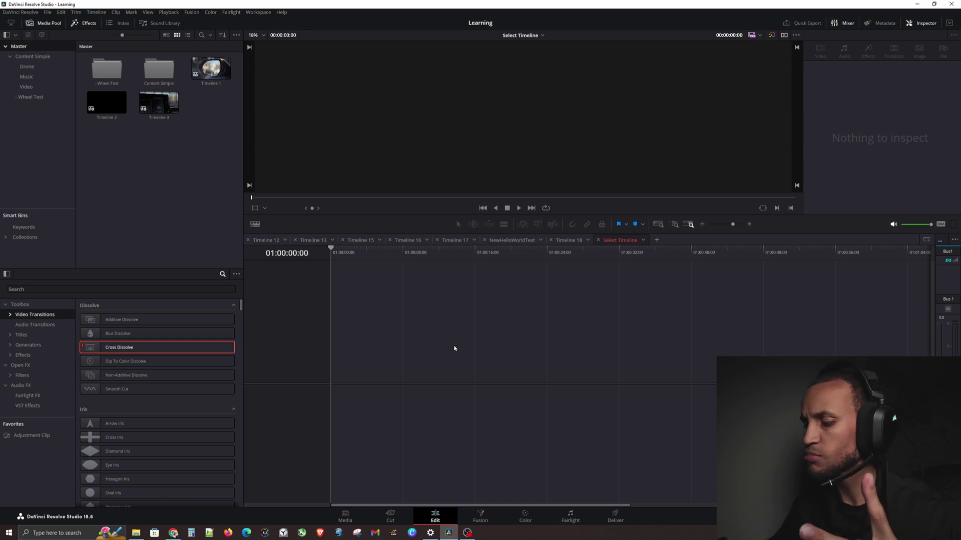
# - Switch to DaVinci Resolve, create a new timeline from a clip in the Content Simple Video bin, and delete that clip from it
pyautogui.click(31, 57)
pyautogui.click(27, 66)
pyautogui.click(26, 86)
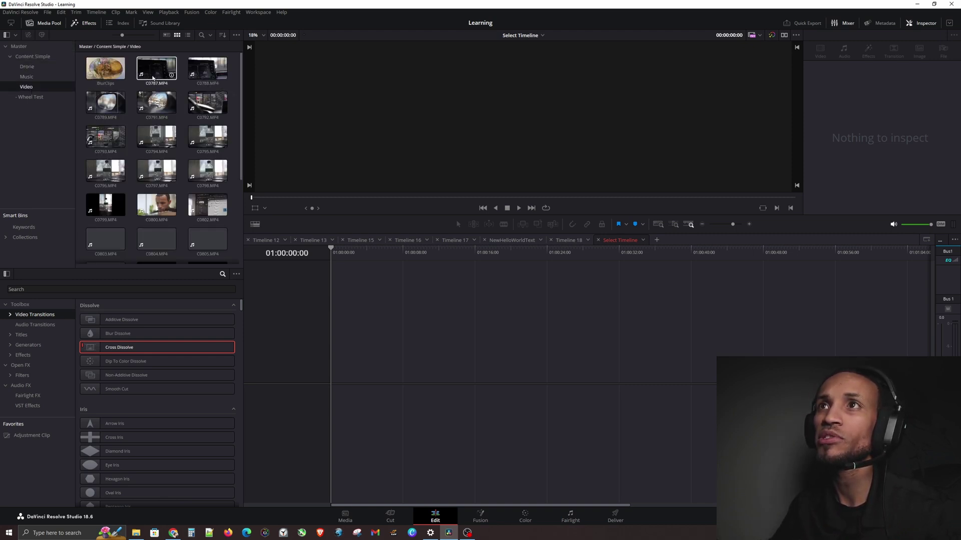
pyautogui.moveTo(105, 68); pyautogui.dragTo(349, 375)
pyautogui.press('Delete')
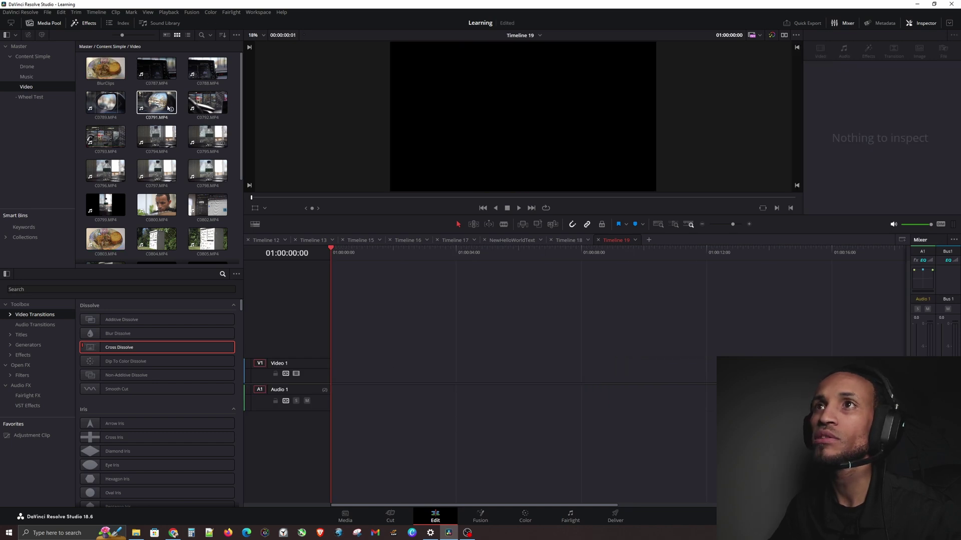
# - Place C0803.MP4 at the start of the empty timeline and C0804.MP4 directly after it
pyautogui.moveTo(156, 104); pyautogui.dragTo(125, 205)
pyautogui.moveTo(106, 239); pyautogui.dragTo(330, 374)
pyautogui.scroll(-2, 154, 184)
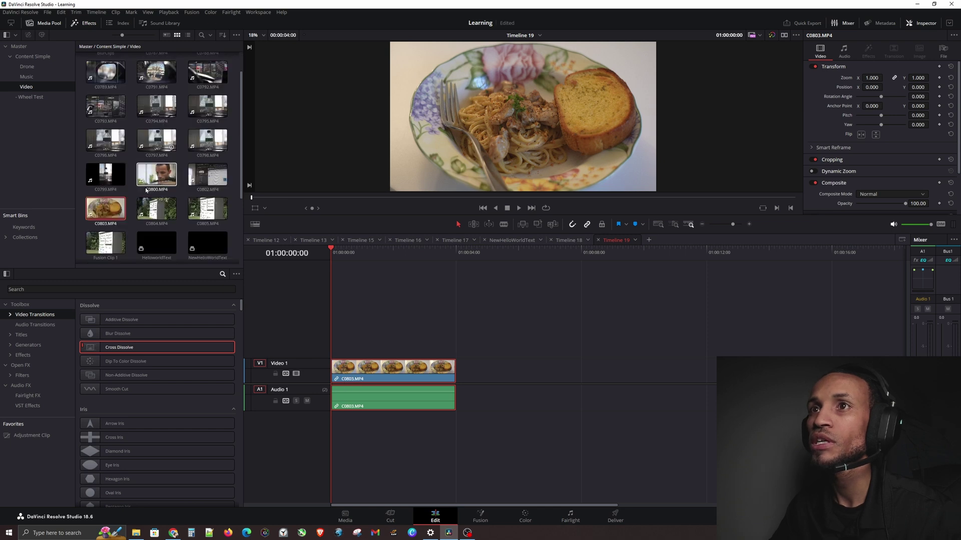
pyautogui.moveTo(155, 184); pyautogui.dragTo(461, 373)
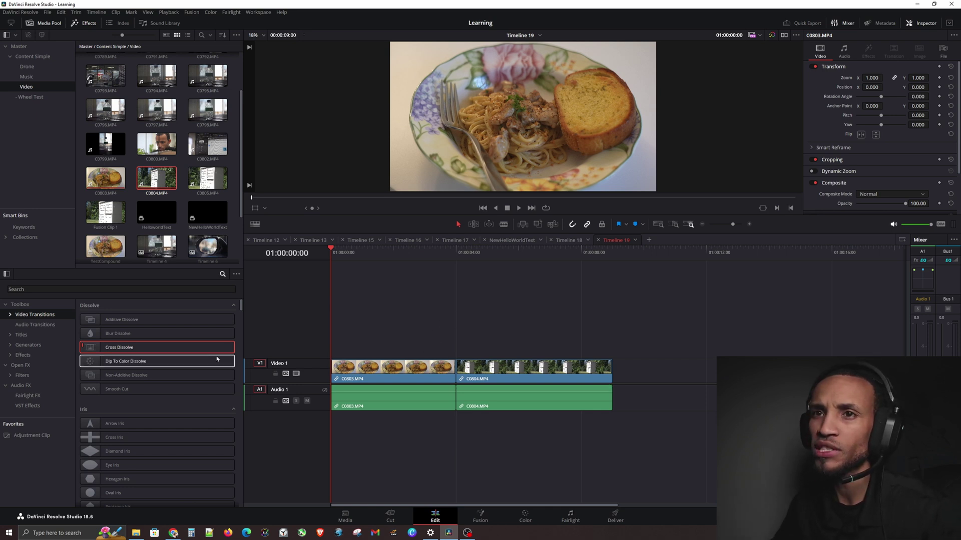
# - Apply the Open FX Gaussian Blur to C0803.MP4 and scrub across both clips to compare them
pyautogui.click(23, 355)
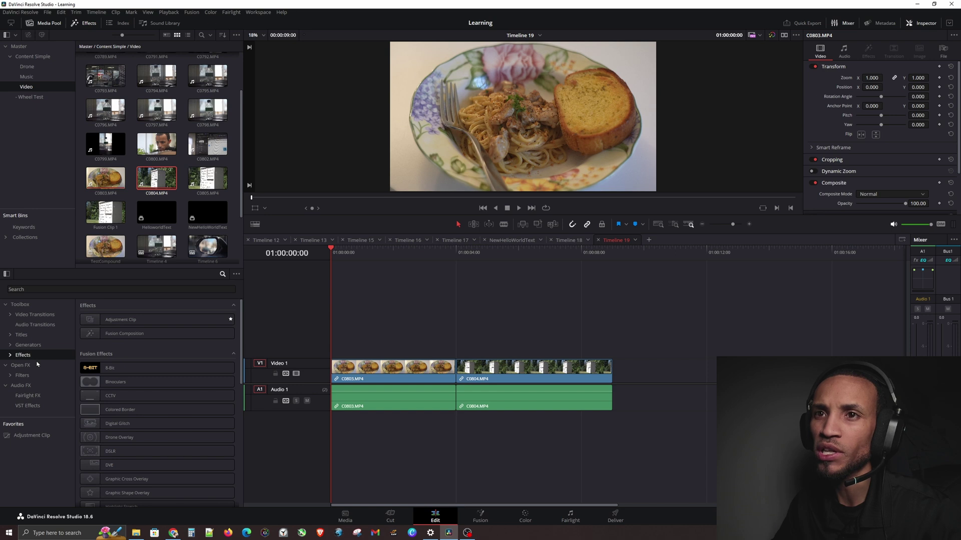
pyautogui.click(37, 364)
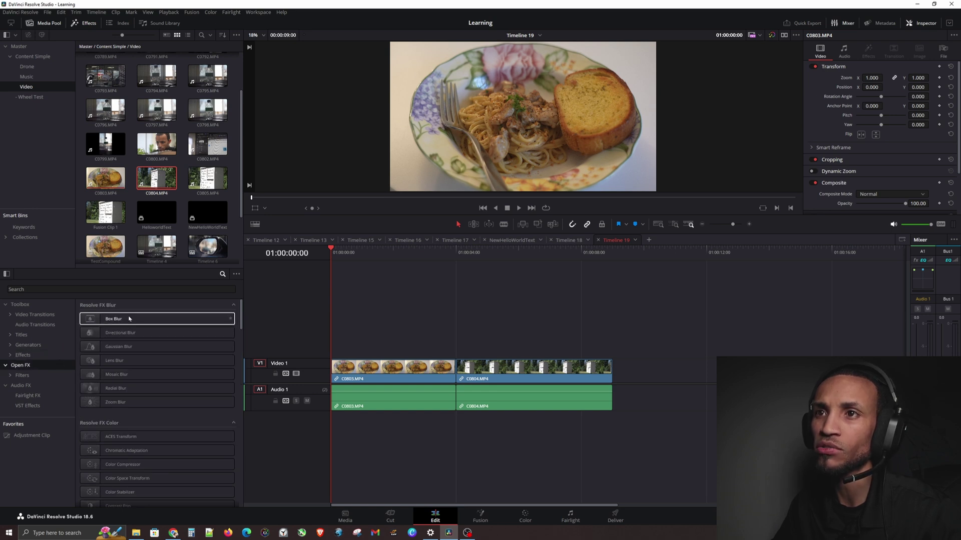
pyautogui.moveTo(128, 348); pyautogui.dragTo(380, 370)
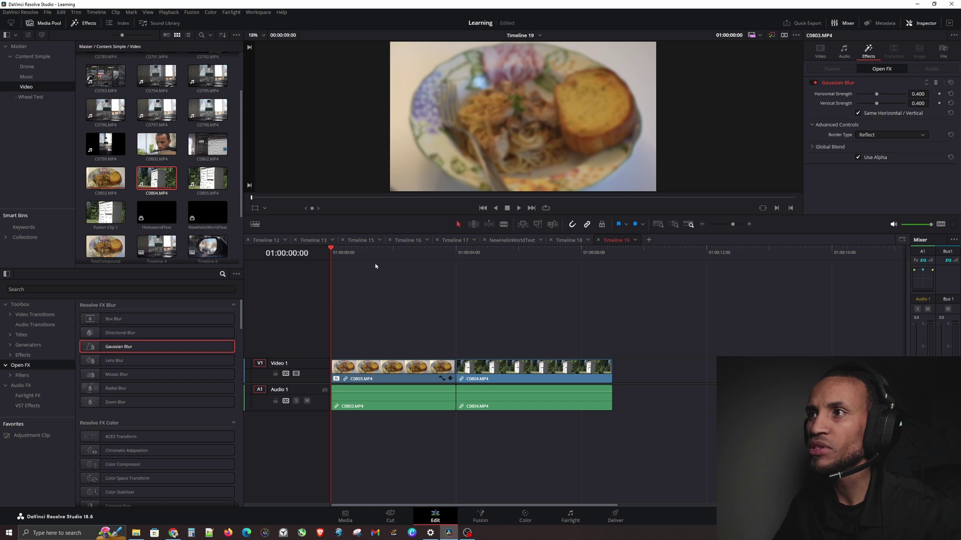
pyautogui.moveTo(358, 257); pyautogui.dragTo(524, 260)
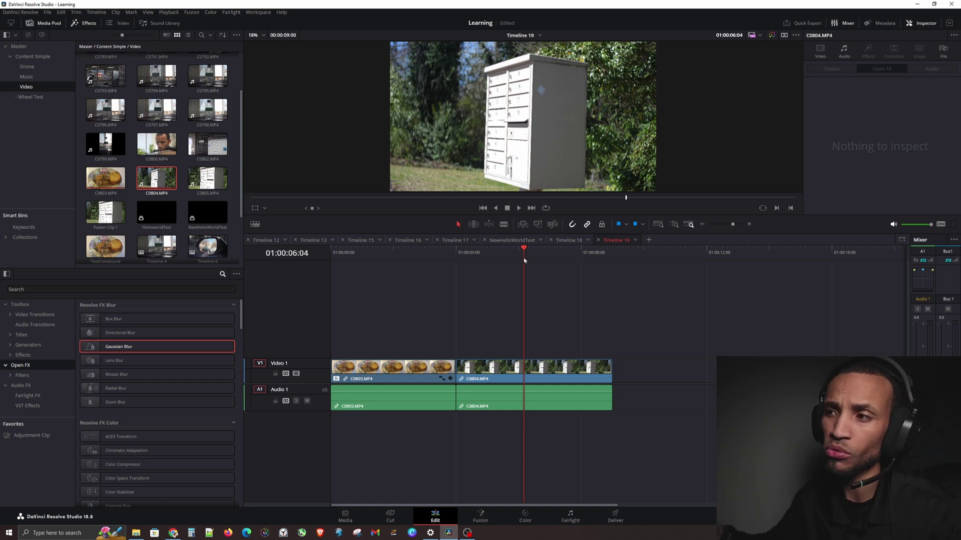
# - Remove the Gaussian Blur effect from the C0803.MP4 clip
pyautogui.click(402, 371)
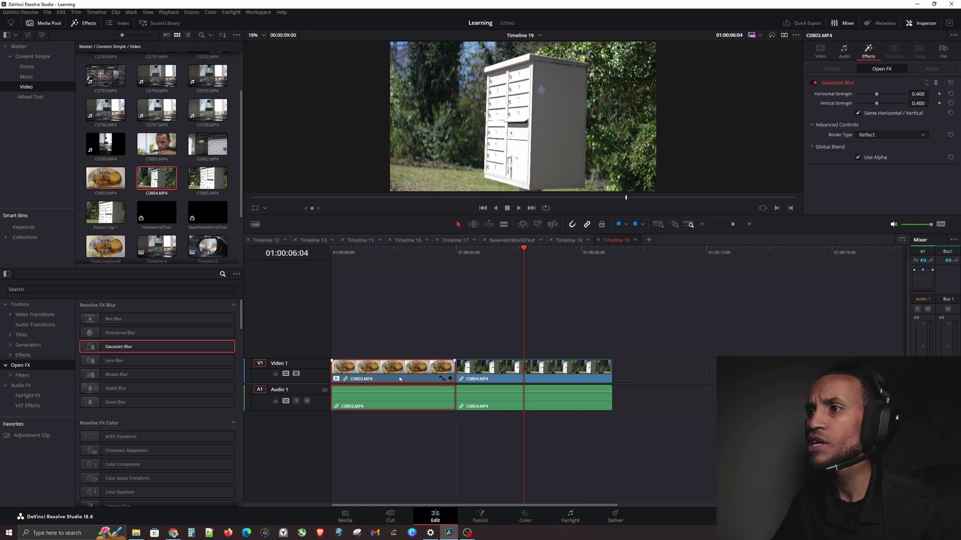
pyautogui.click(936, 83)
pyautogui.click(407, 345)
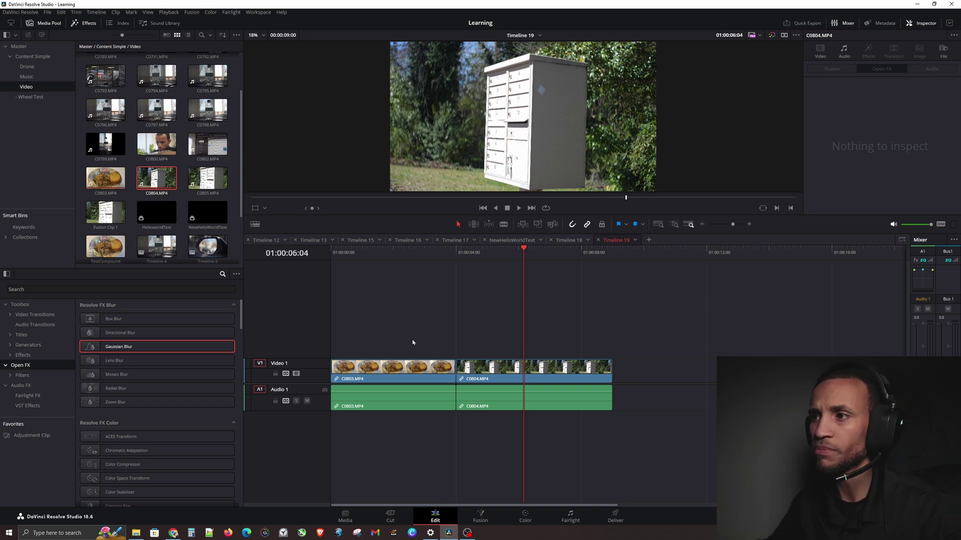
pyautogui.moveTo(386, 342); pyautogui.dragTo(499, 382)
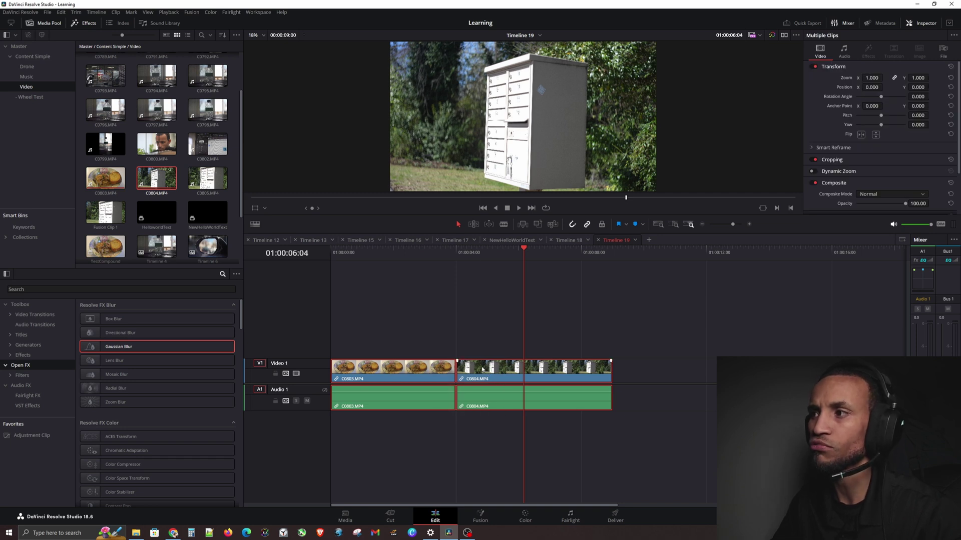
pyautogui.rightClick(483, 369)
pyautogui.click(498, 362)
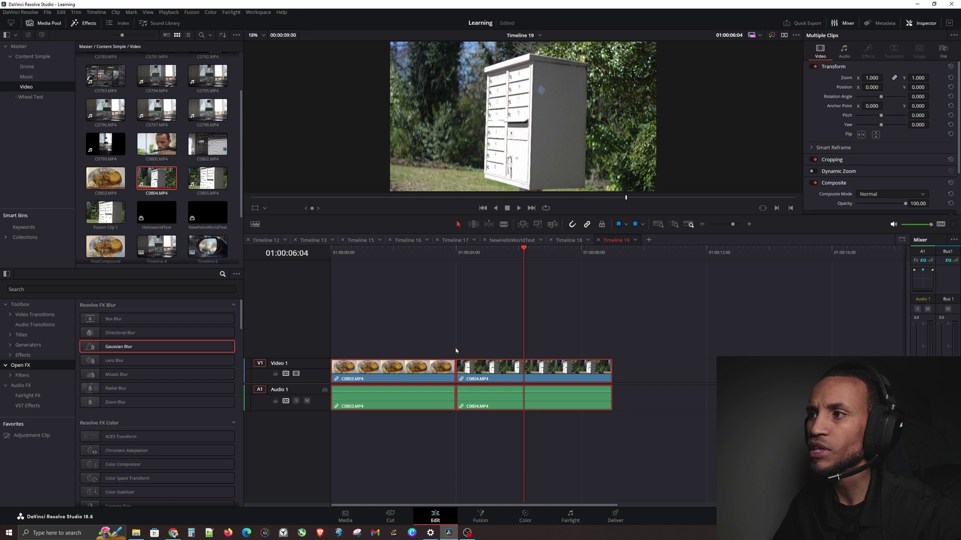
pyautogui.click(392, 332)
pyautogui.moveTo(411, 369); pyautogui.dragTo(389, 399)
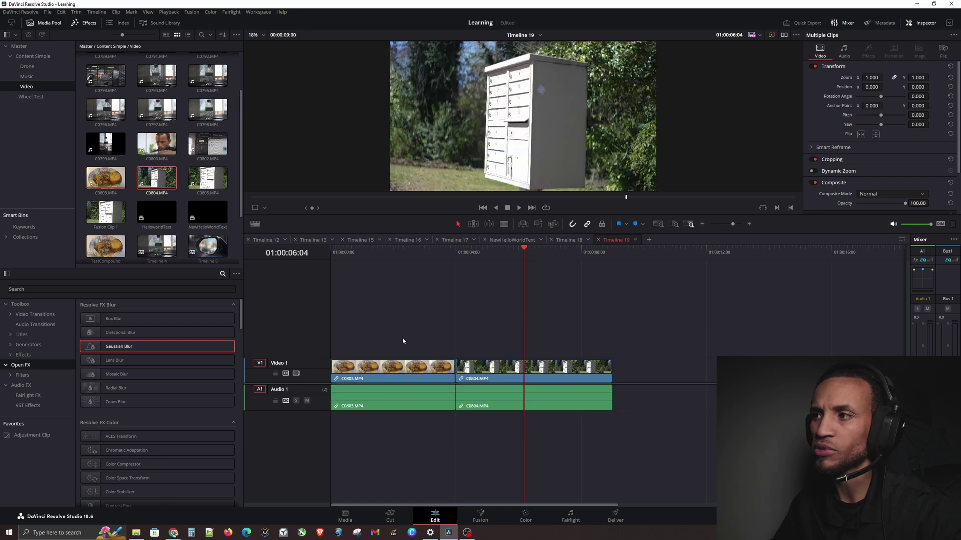
pyautogui.hotkey('ctrl', 'z')
pyautogui.hotkey('ctrl', 'shift', 'z')
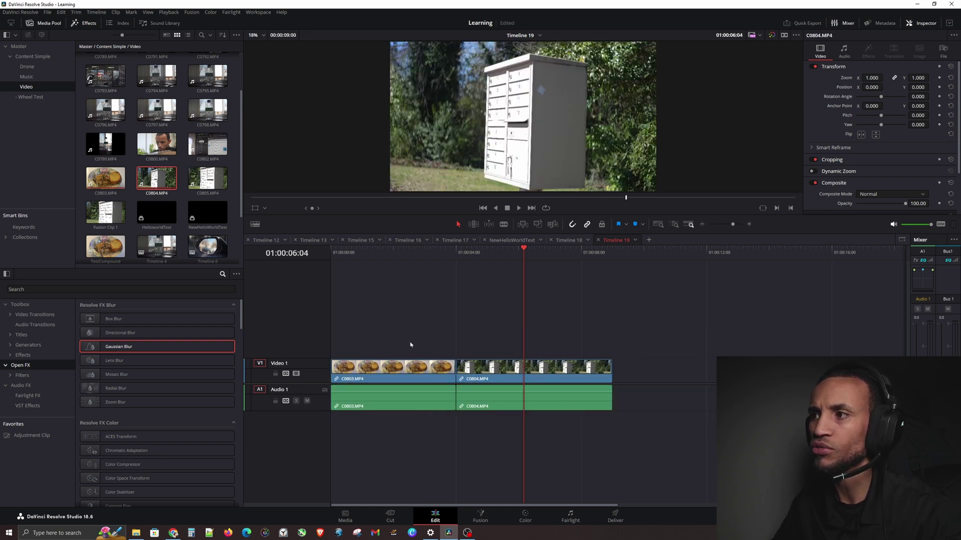
pyautogui.click(411, 366)
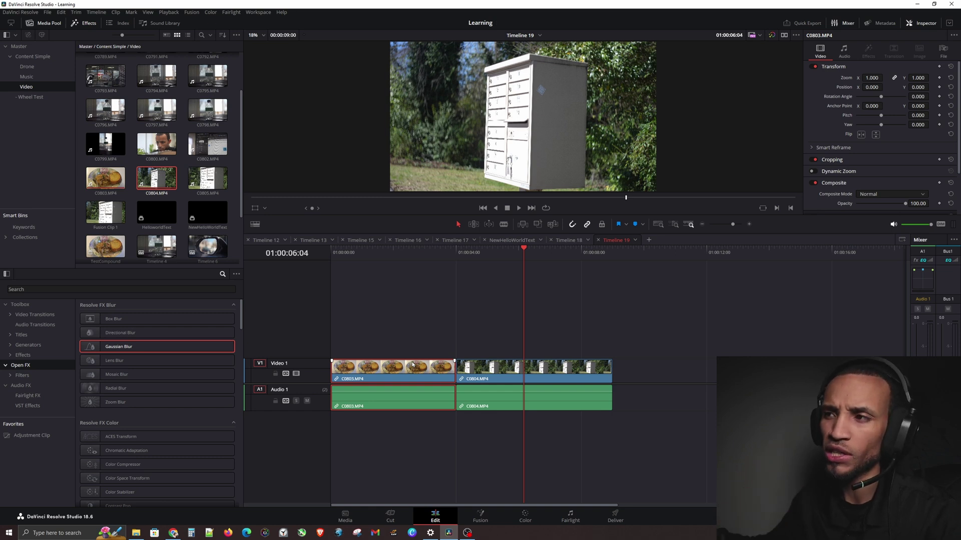
pyautogui.click(400, 344)
# - Combine C0803.MP4 and C0804.MP4 on the timeline into a new compound clip named FirstCompound
pyautogui.moveTo(416, 342); pyautogui.dragTo(534, 423)
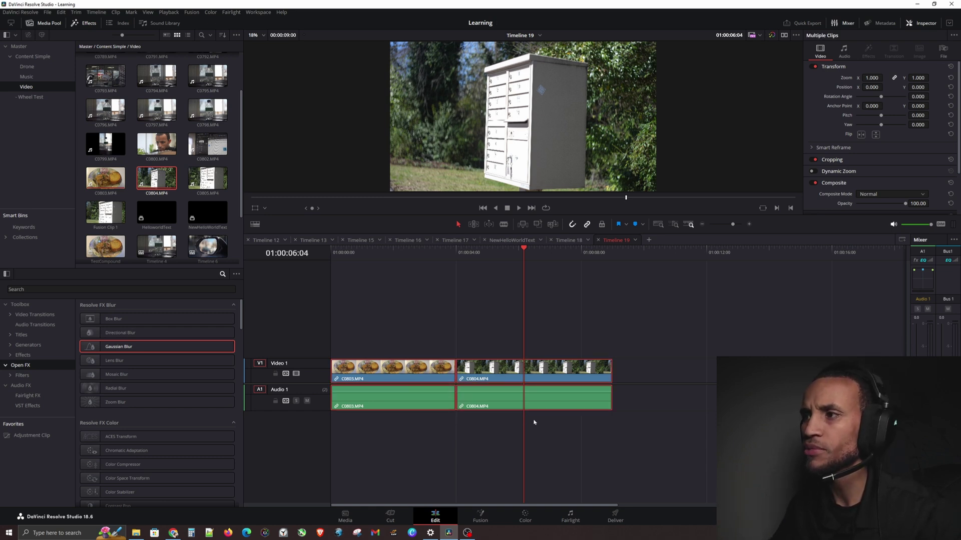
pyautogui.rightClick(436, 371)
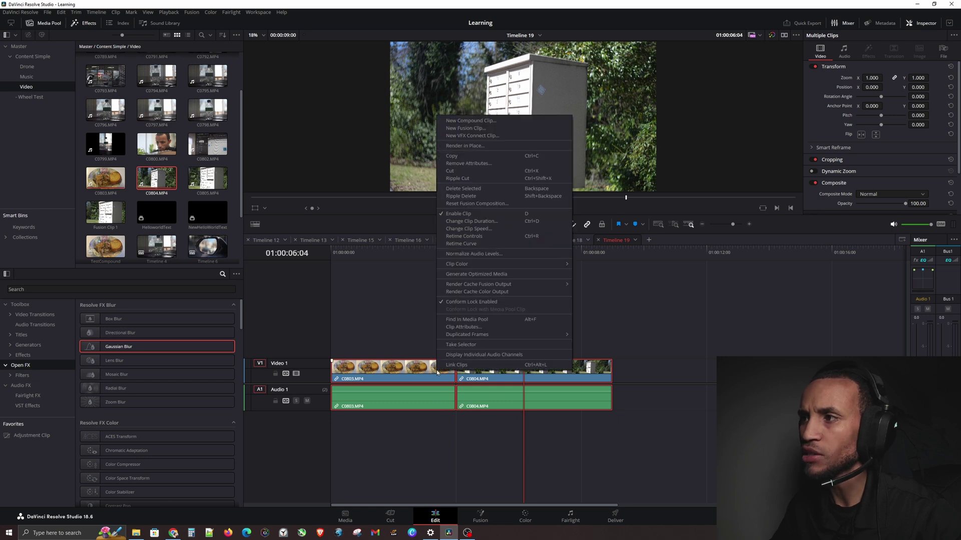
pyautogui.click(470, 121)
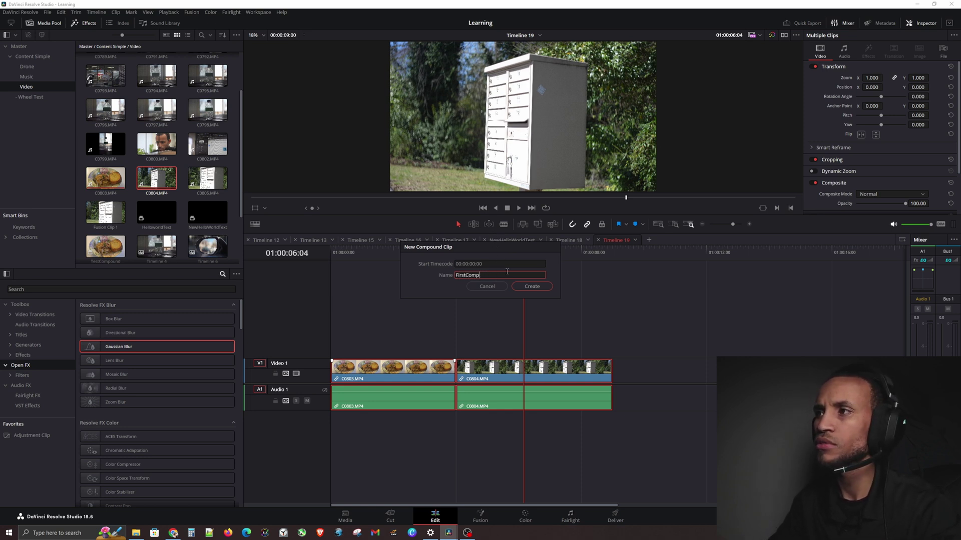
pyautogui.write('FirstCompound')
pyautogui.press('Return')
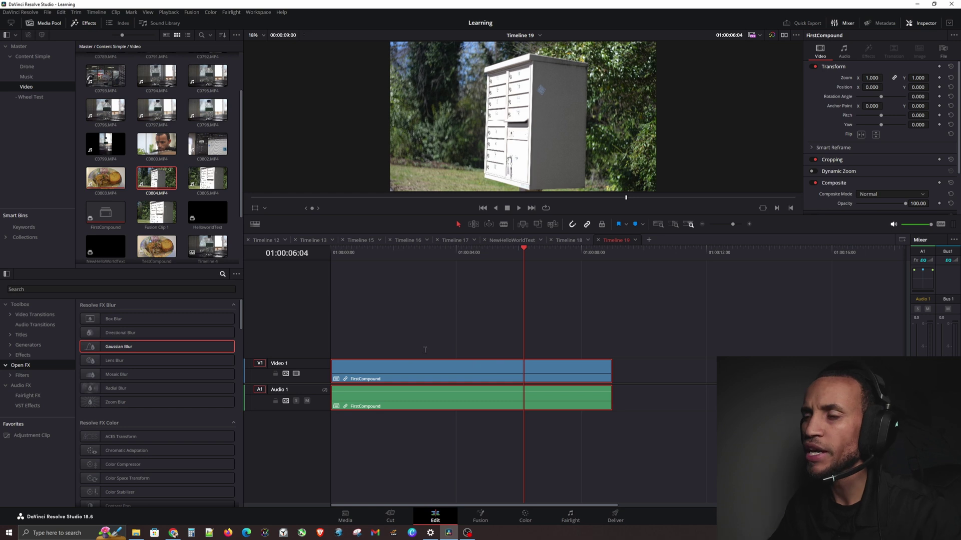
# - Apply Gaussian Blur to the FirstCompound clip and scrub across the cut between its two shots to check the effect
pyautogui.moveTo(356, 253); pyautogui.dragTo(548, 256)
pyautogui.click(424, 254)
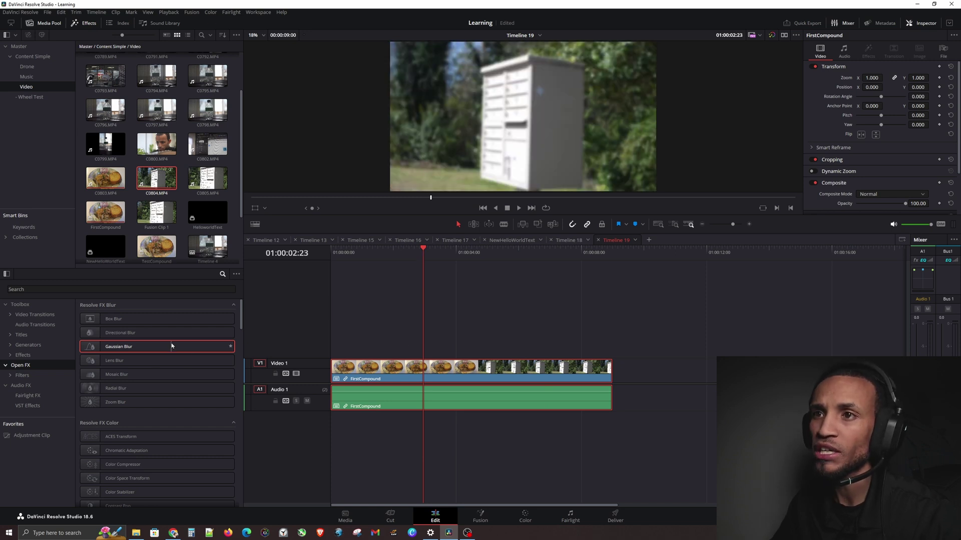
pyautogui.moveTo(171, 345); pyautogui.dragTo(432, 366)
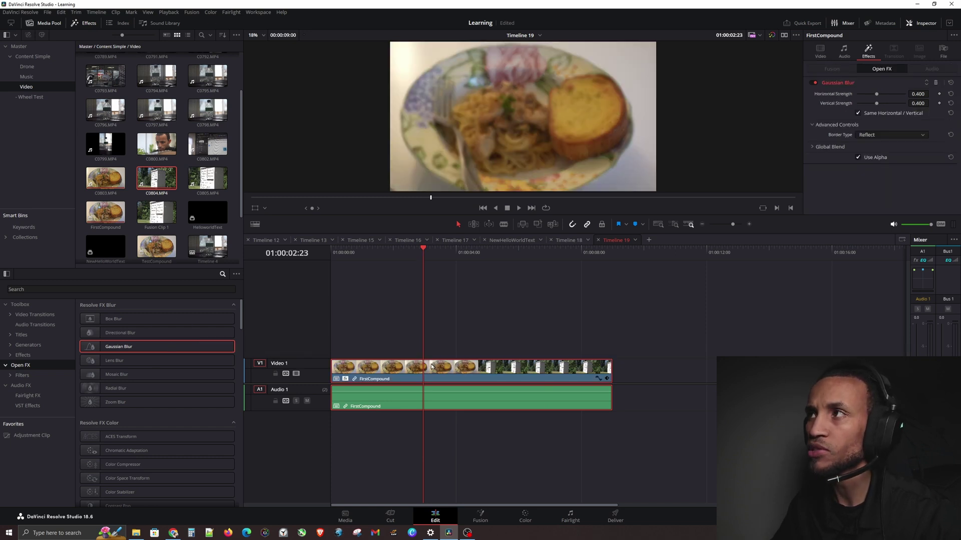
pyautogui.moveTo(457, 253); pyautogui.dragTo(506, 253)
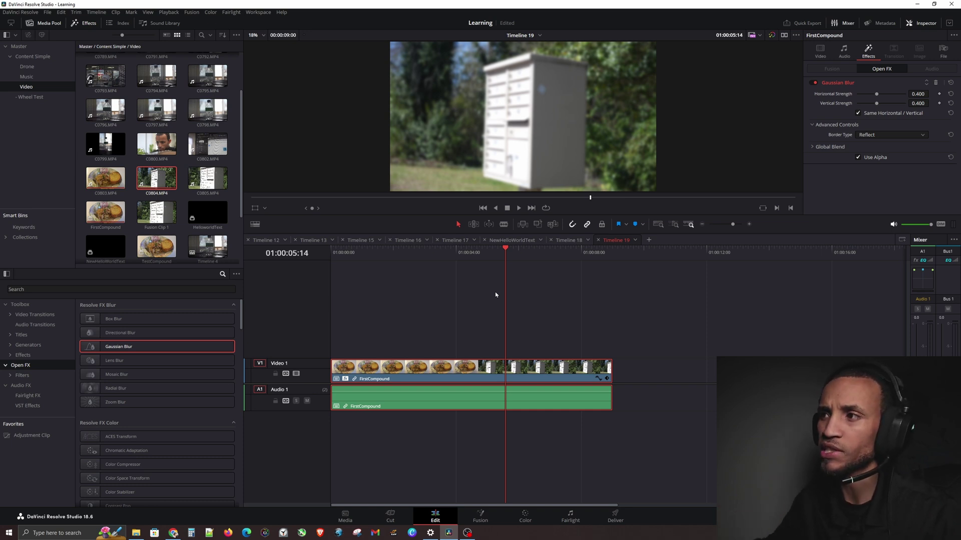
pyautogui.click(460, 373)
pyautogui.moveTo(460, 373); pyautogui.dragTo(416, 373)
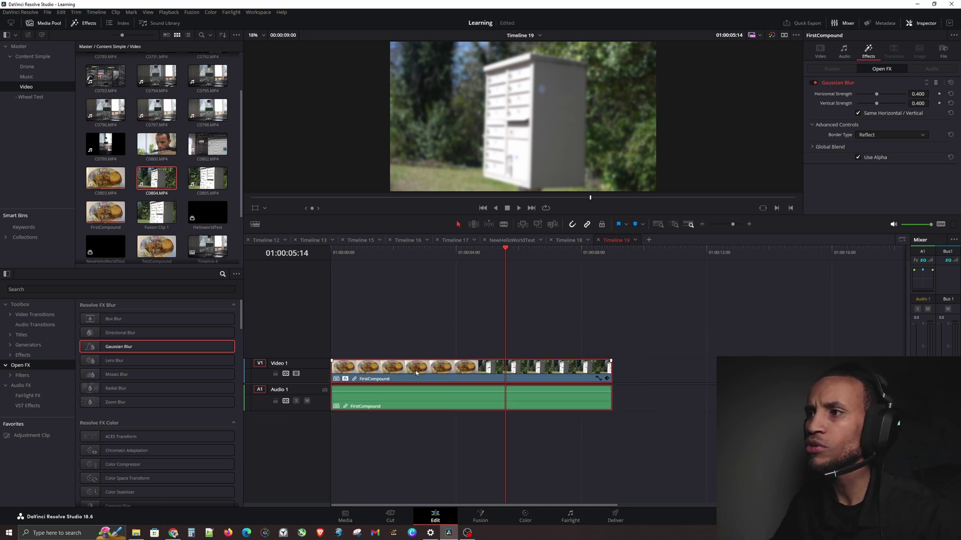
pyautogui.click(448, 336)
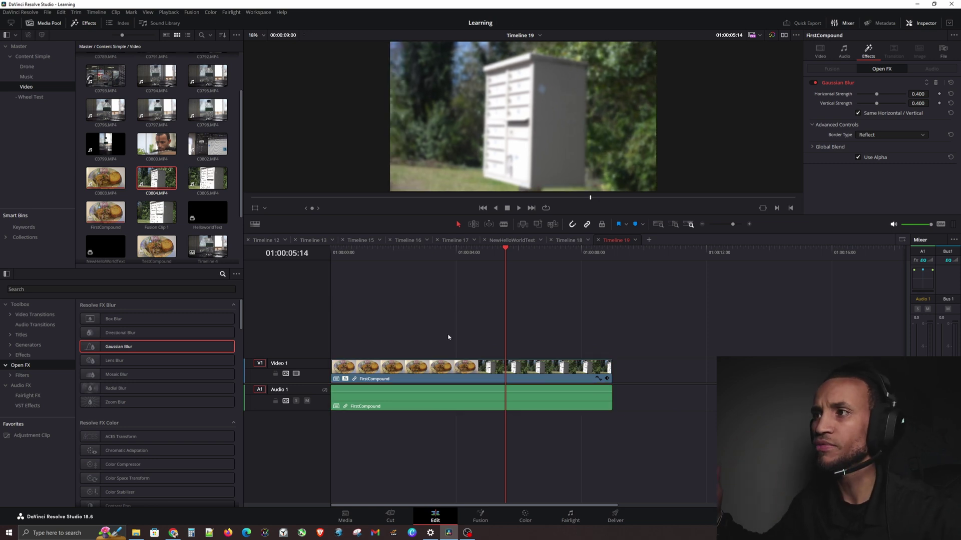
pyautogui.moveTo(456, 250); pyautogui.dragTo(477, 249)
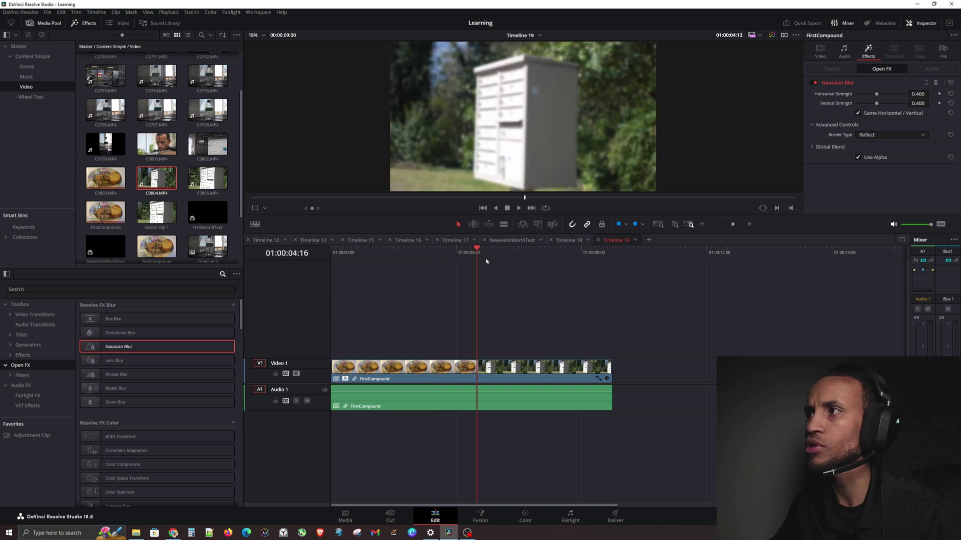
# - Open the FirstCompound clip in its own timeline to access the clips inside it
pyautogui.click(446, 369)
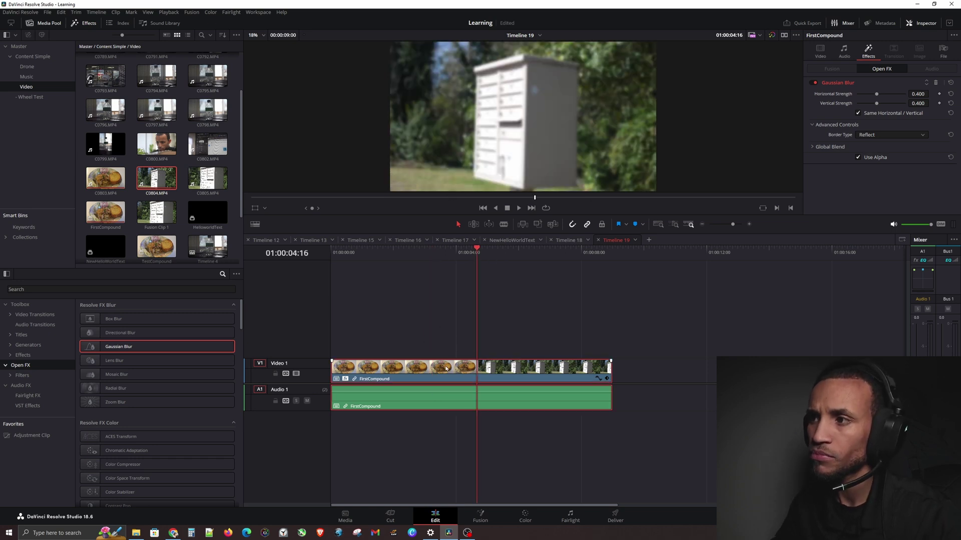
pyautogui.rightClick(446, 368)
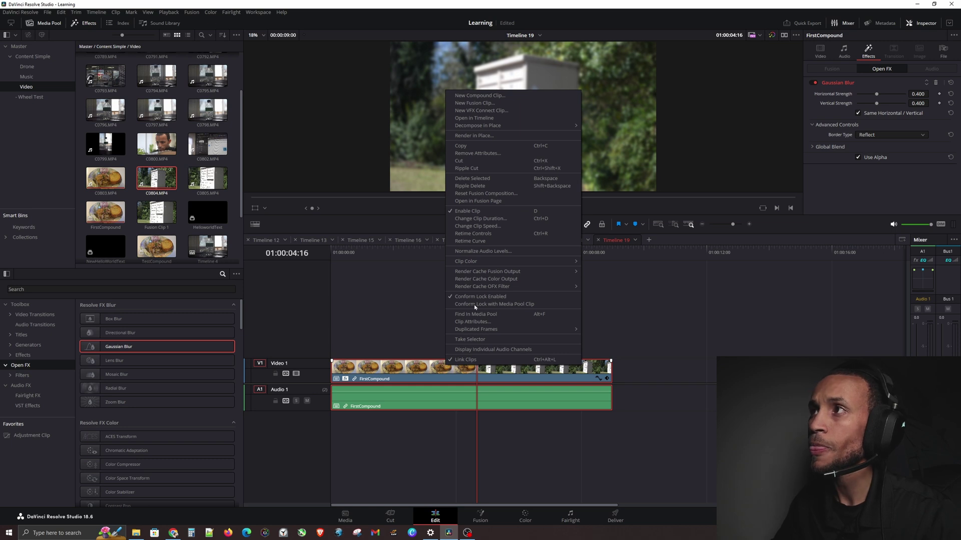
pyautogui.click(492, 119)
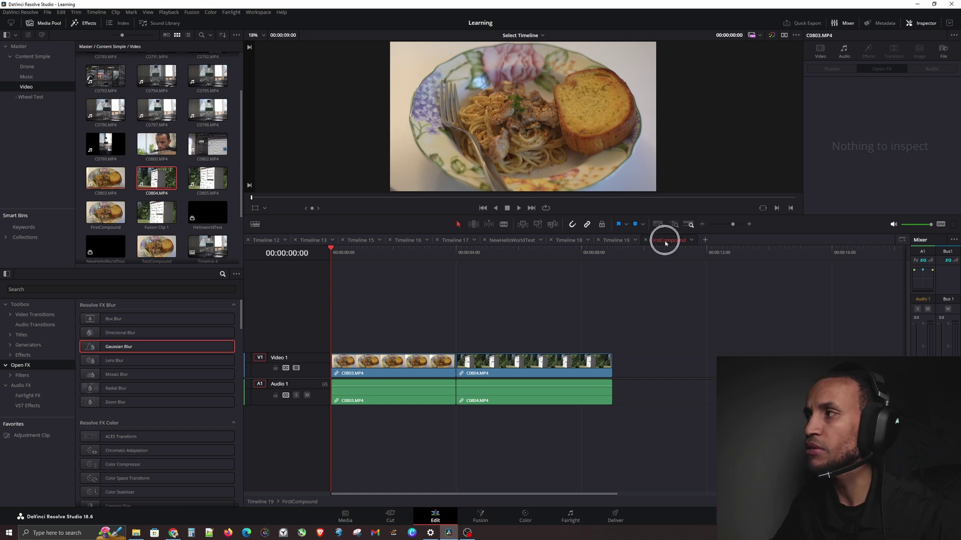
# - Shorten the end of C0803.MP4 inside FirstCompound and move C0804.MP4 up against it, for a total duration of 00:00:07:13
pyautogui.click(376, 360)
pyautogui.click(514, 363)
pyautogui.moveTo(454, 360); pyautogui.dragTo(409, 360)
pyautogui.moveTo(505, 367); pyautogui.dragTo(460, 367)
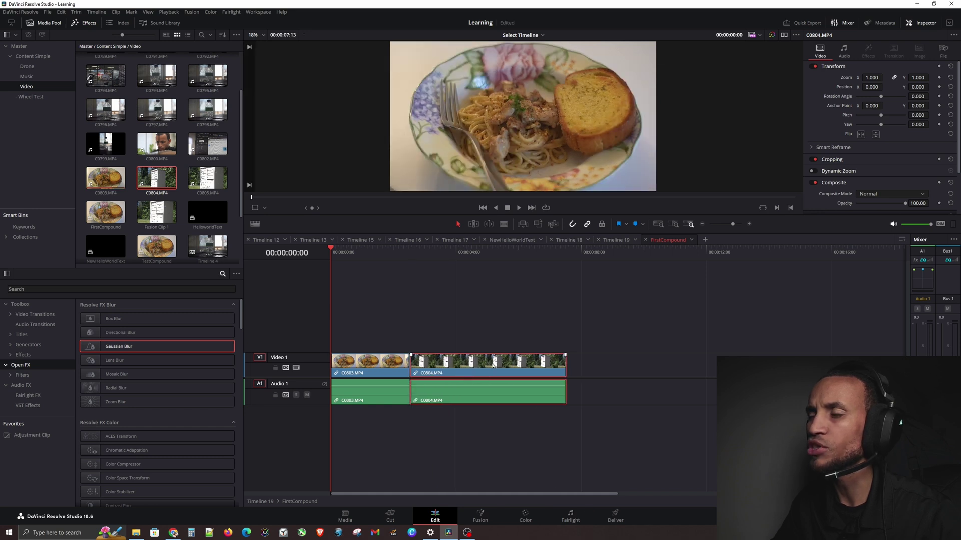
# - Close the FirstCompound timeline and scrub through the compound clip in Timeline 19 up to 01:00:03:12
pyautogui.click(645, 240)
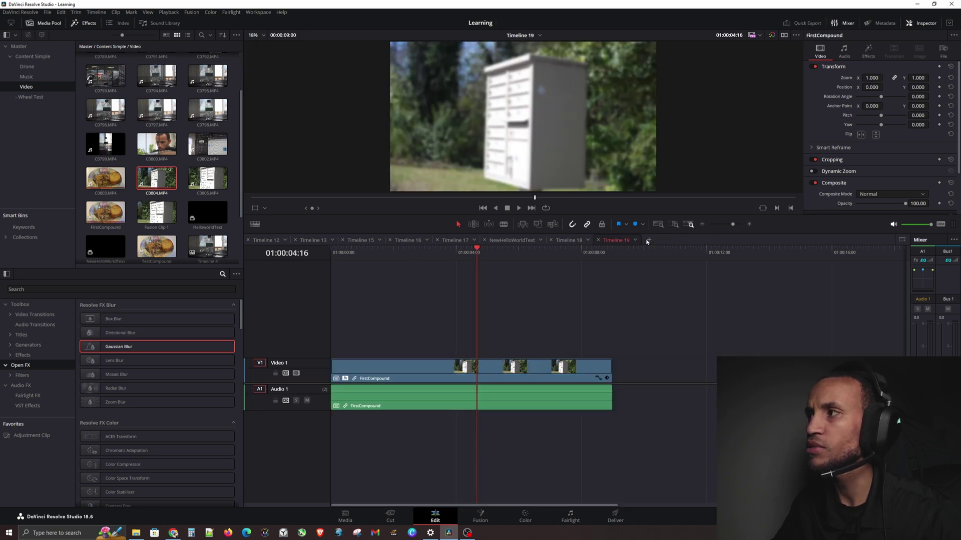
pyautogui.moveTo(332, 253); pyautogui.dragTo(441, 253)
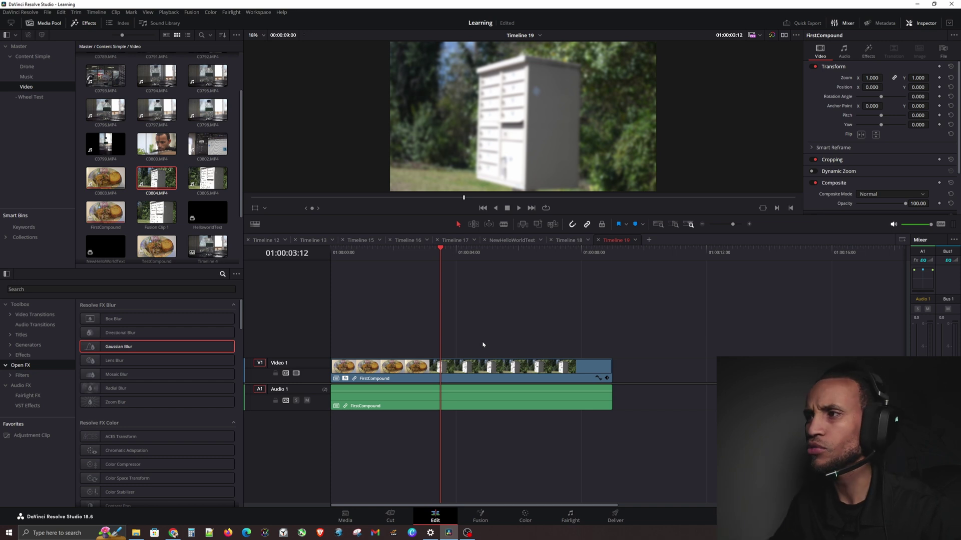
# - Delete FirstCompound from Timeline 19 and place it again from the Video bin at the timeline start
pyautogui.click(487, 368)
pyautogui.press('Delete')
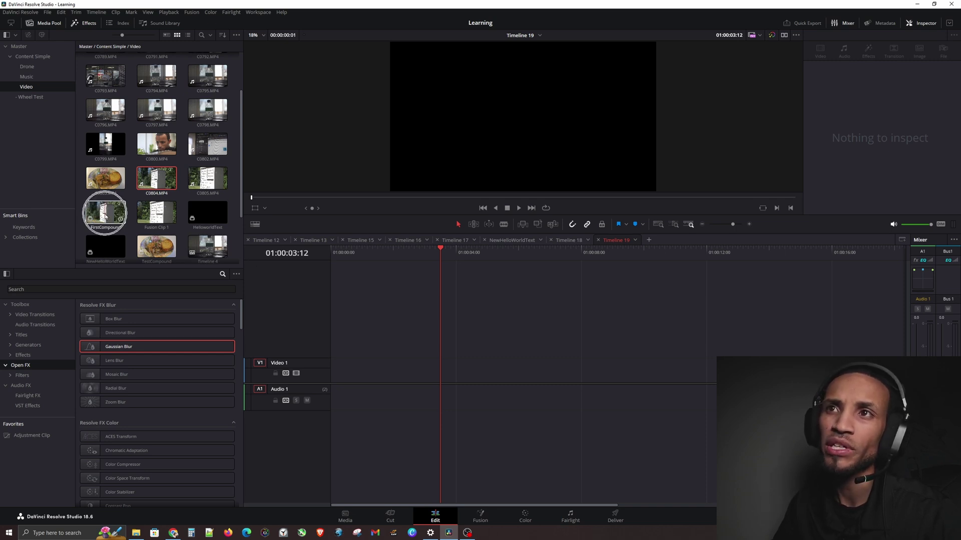
pyautogui.moveTo(119, 218); pyautogui.dragTo(336, 372)
# - Open the re-added FirstCompound clip in its own timeline
pyautogui.rightClick(371, 369)
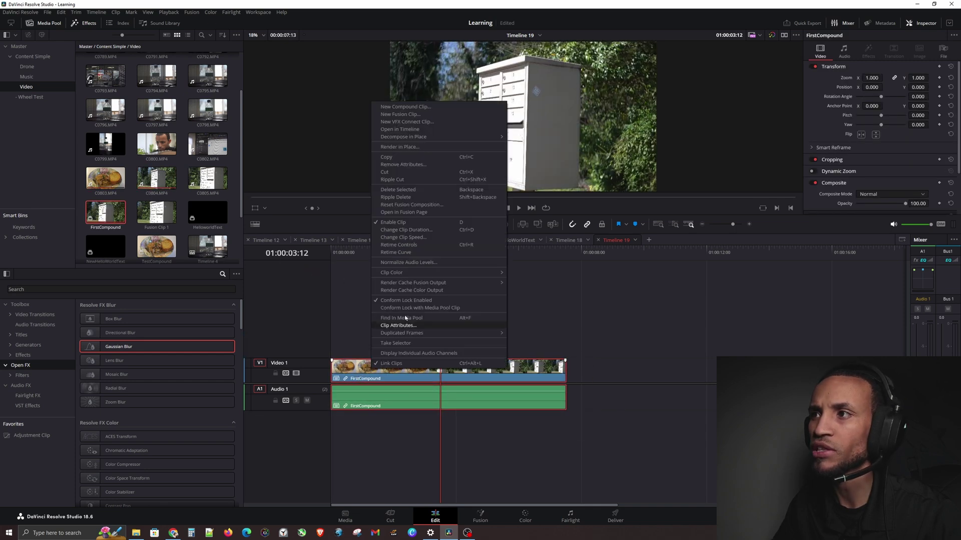
pyautogui.click(416, 129)
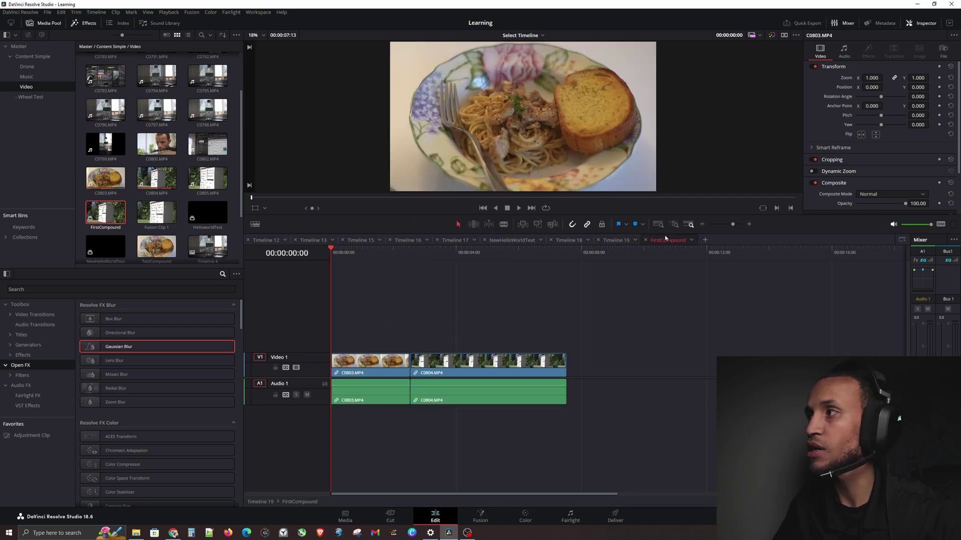
# - Undo the re-adding of FirstCompound so that Timeline 19 is cleared
pyautogui.hotkey('ctrl', 'z')
pyautogui.hotkey('ctrl', 'z')
pyautogui.hotkey('ctrl', 'z')
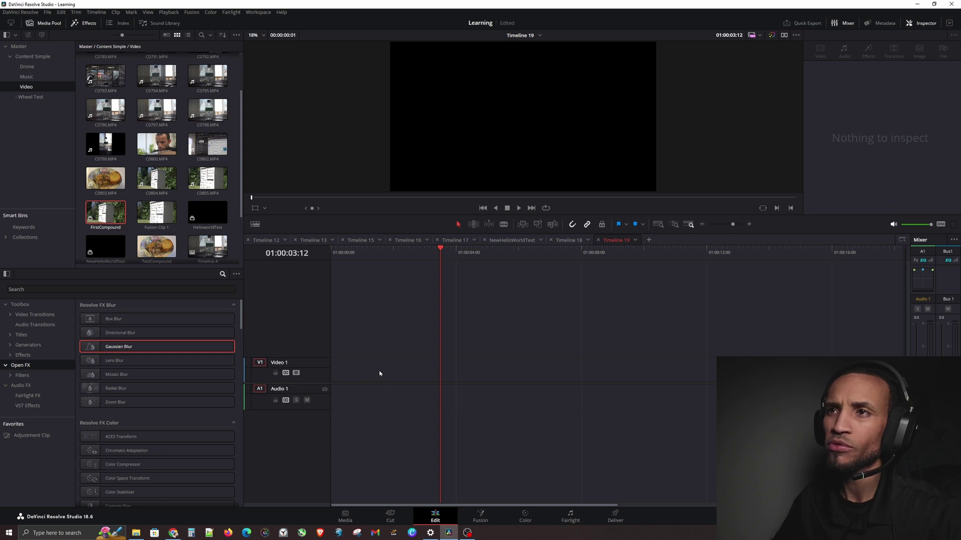
pyautogui.hotkey('ctrl', 'z')
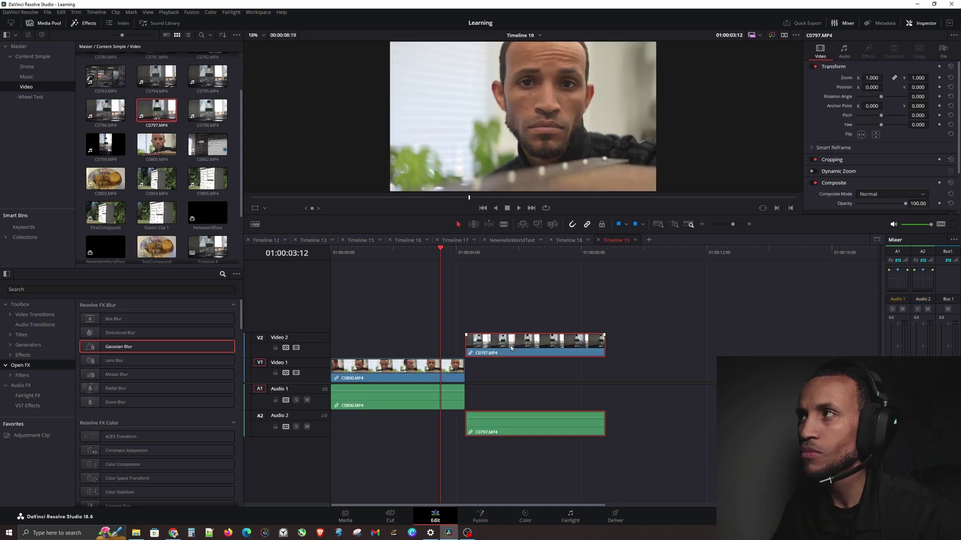
# - Move C0797.MP4 to the start of Timeline 19 on Video 2, stacked directly above C0800.MP4
pyautogui.moveTo(509, 349); pyautogui.dragTo(378, 339)
pyautogui.click(427, 371)
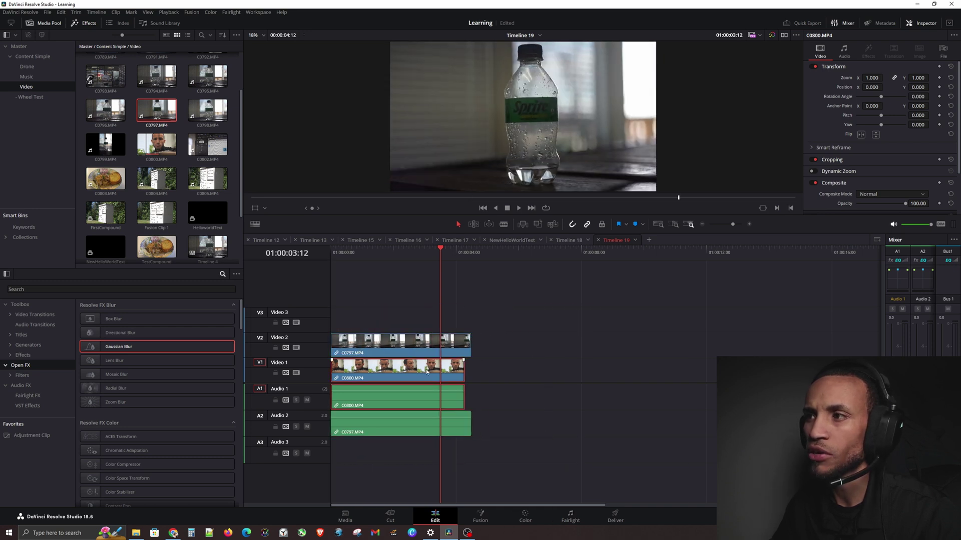
pyautogui.click(364, 307)
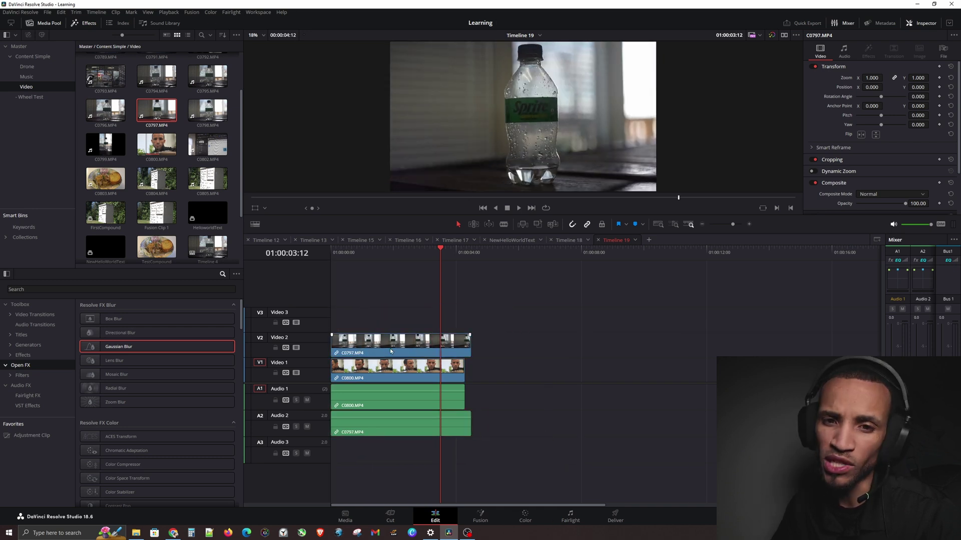
# - Combine the stacked C0797.MP4 and C0800.MP4 clips into a new Fusion clip
pyautogui.moveTo(351, 298); pyautogui.dragTo(440, 463)
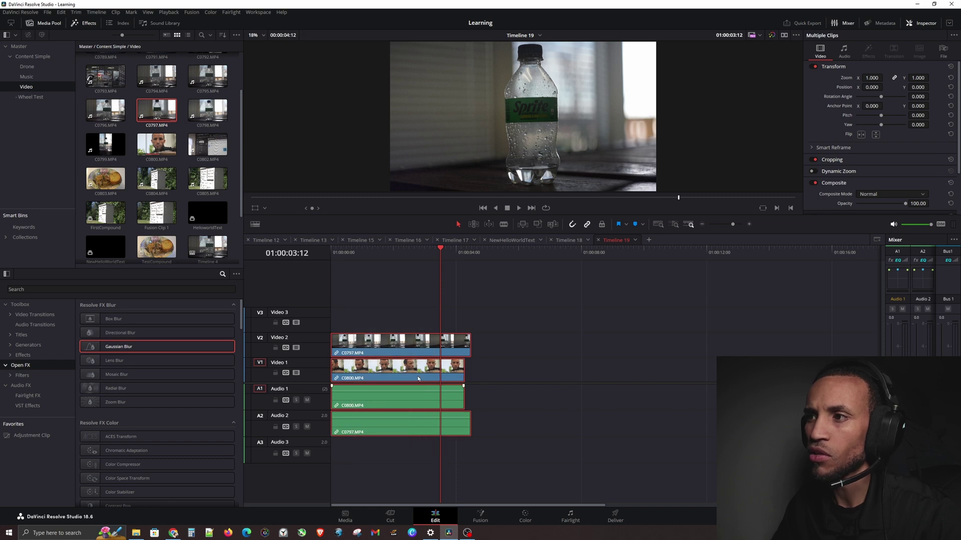
pyautogui.rightClick(400, 345)
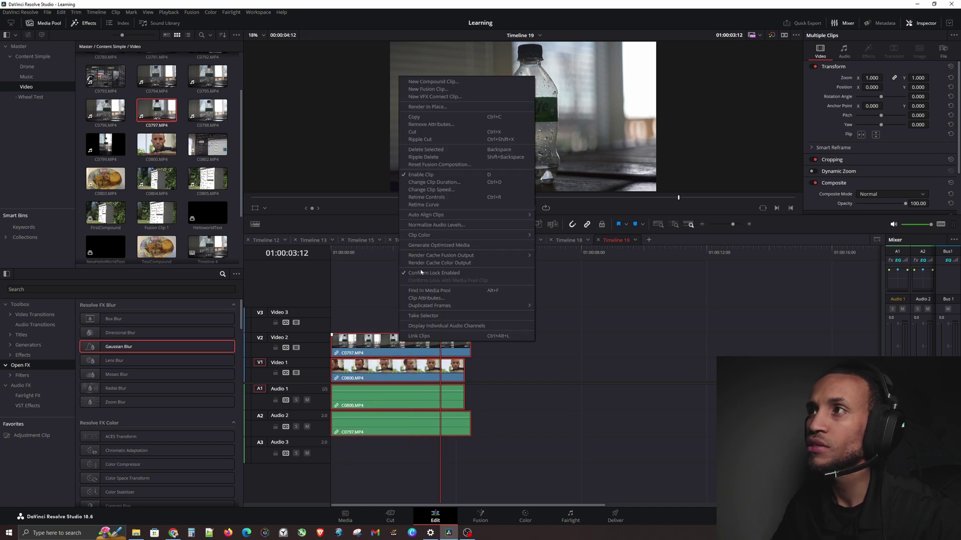
pyautogui.click(434, 90)
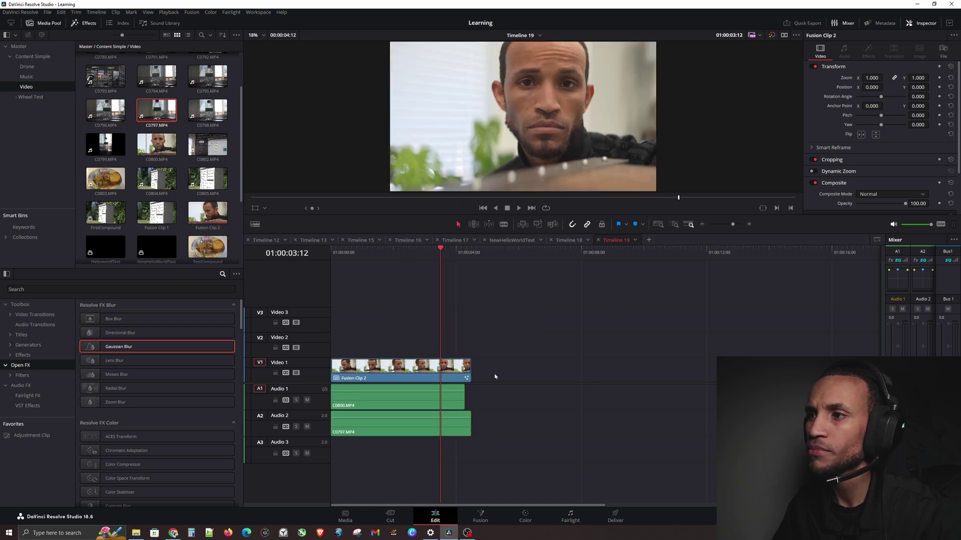
pyautogui.click(467, 378)
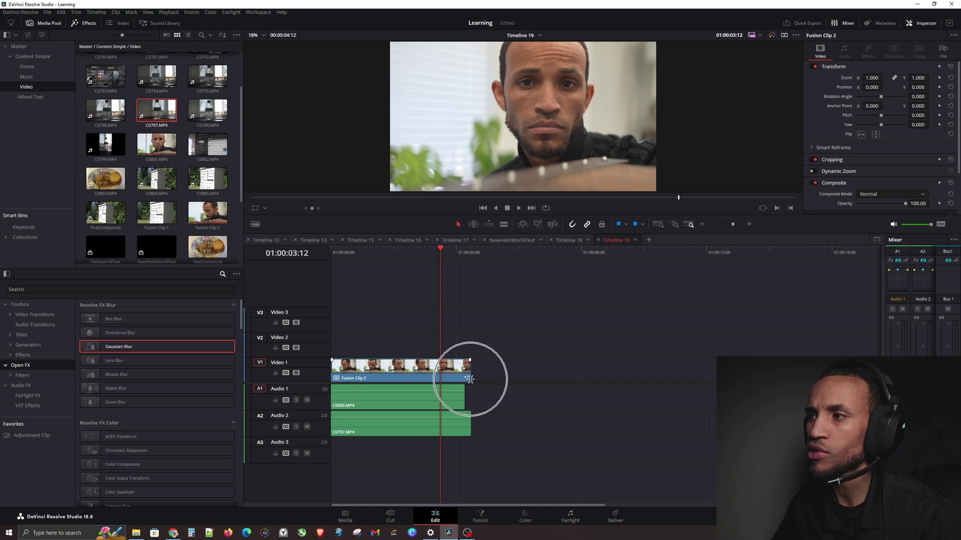
# - Open Fusion Clip 2 in the Fusion page and bring its node graph to the middle of the node area
pyautogui.rightClick(374, 369)
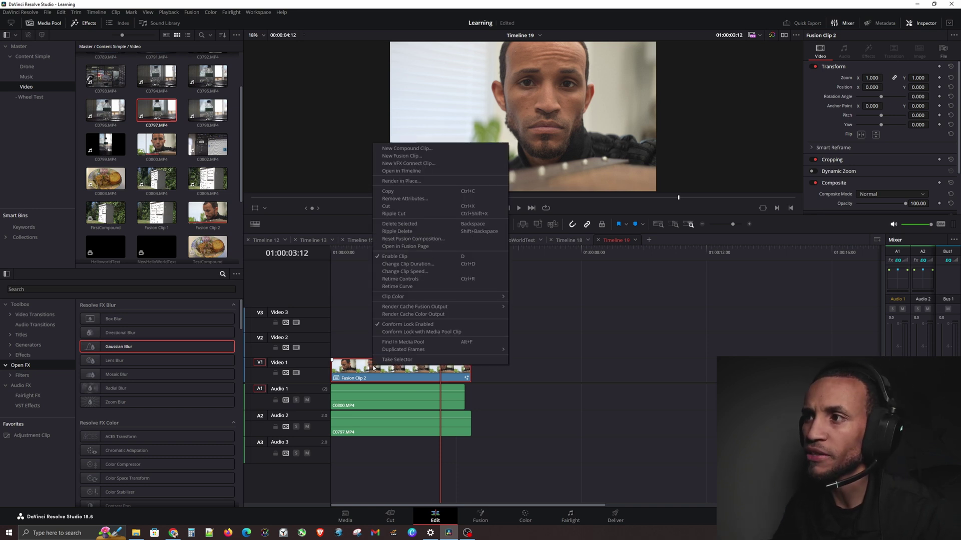
pyautogui.click(413, 248)
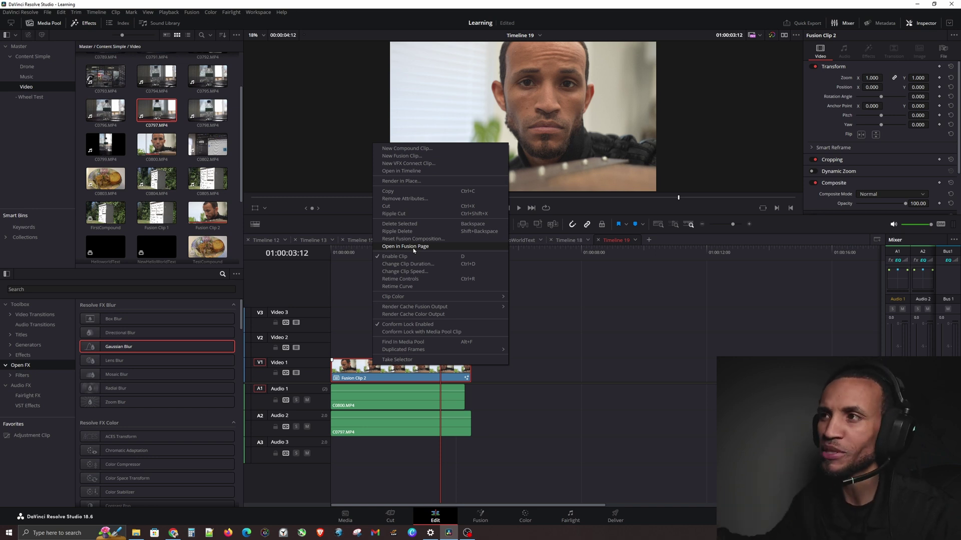
pyautogui.click(413, 248)
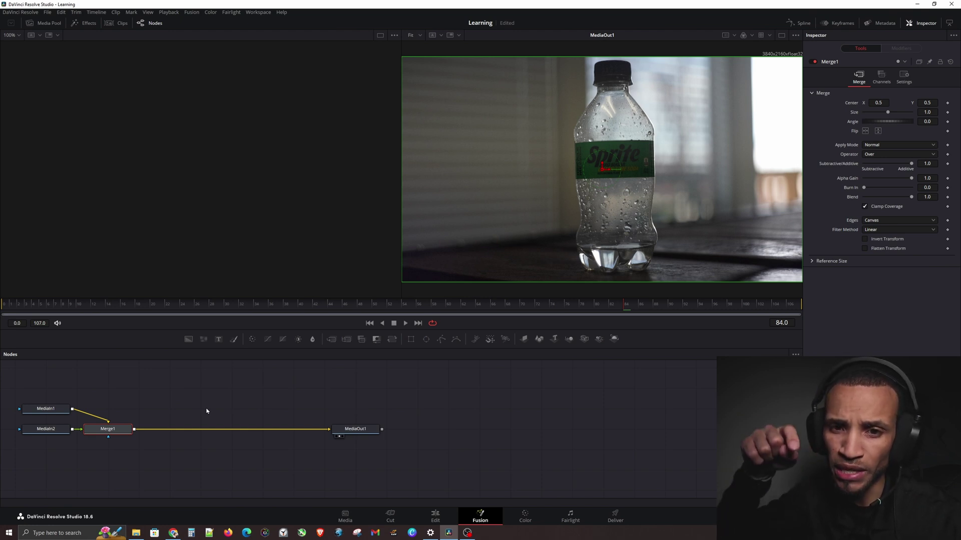
pyautogui.moveTo(204, 395); pyautogui.dragTo(449, 389)
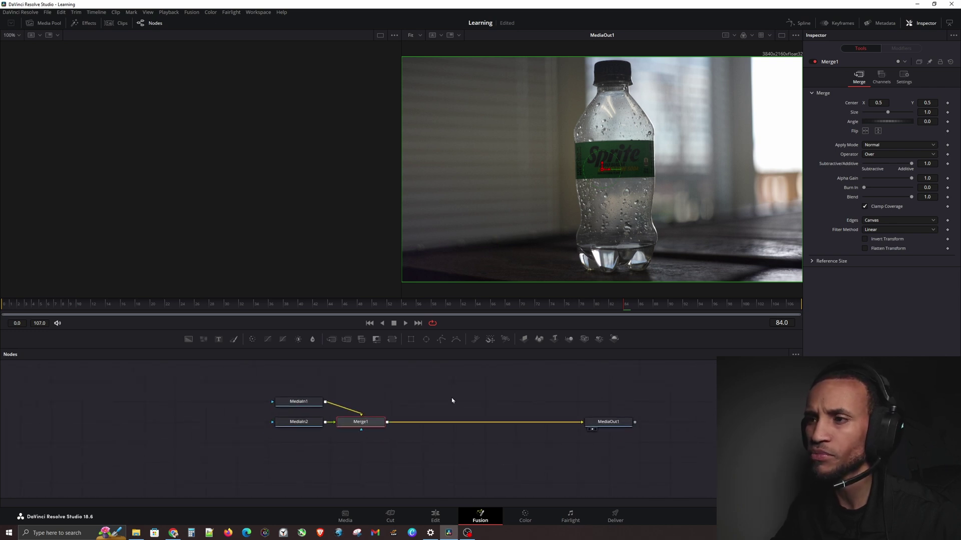
# - View MediaIn1 in the empty viewer, rename the node with the filmed person's first name, and place it level with Merge1 on its input side
pyautogui.click(304, 403)
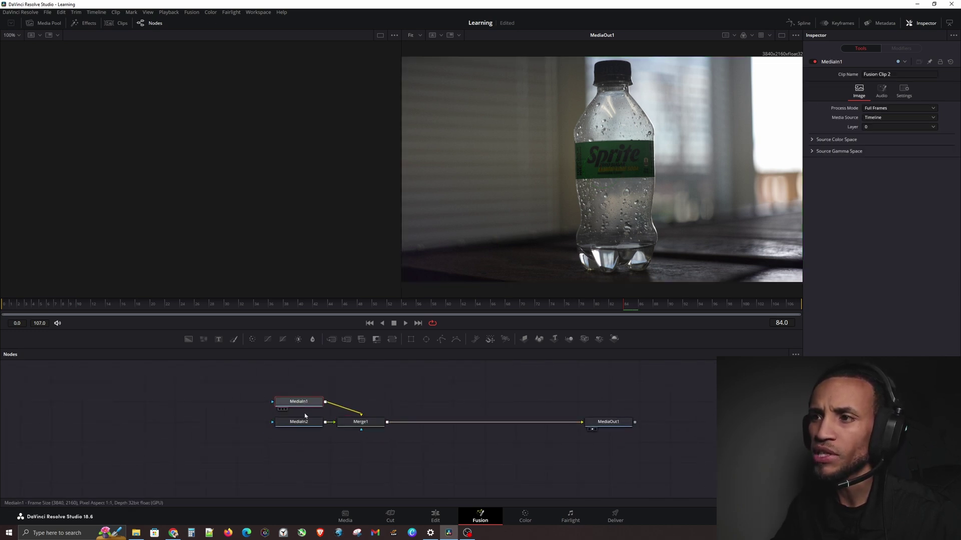
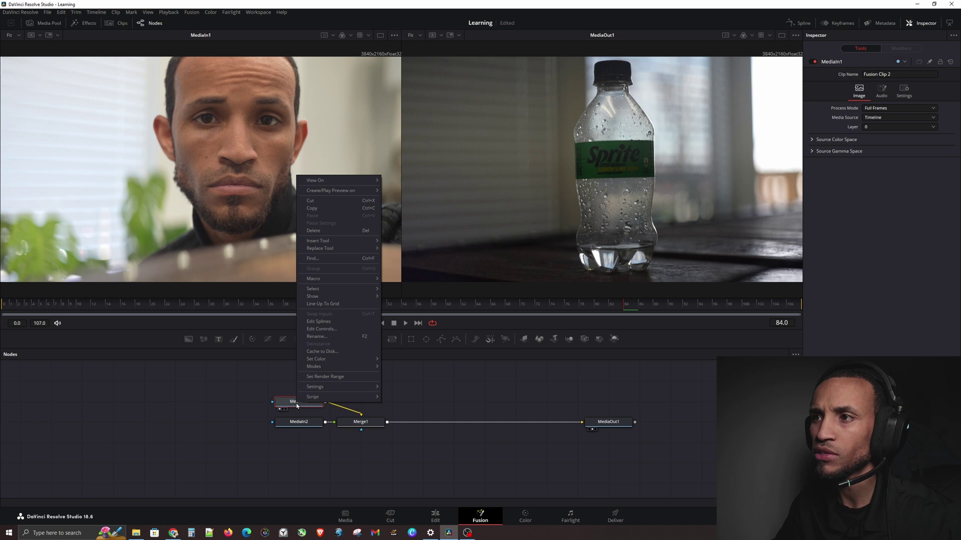
pyautogui.click(320, 337)
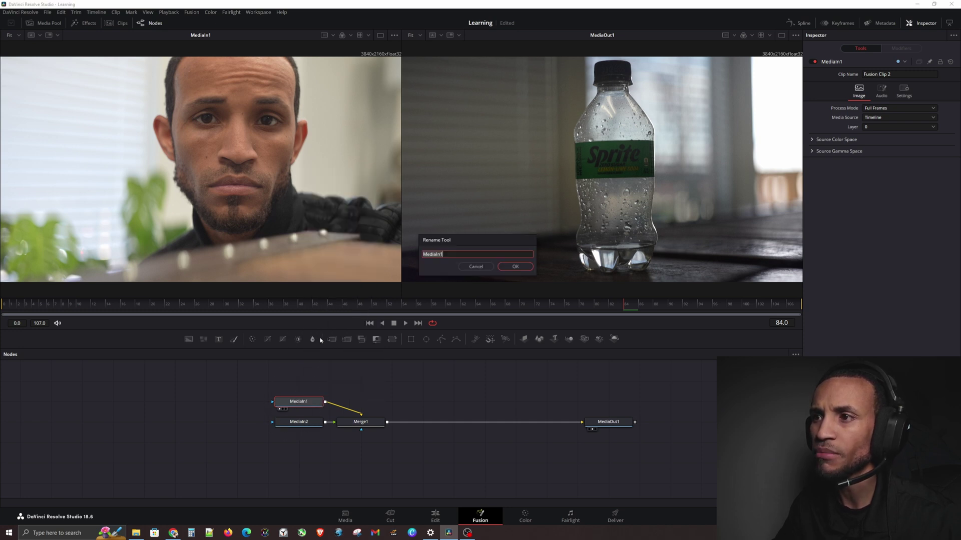
pyautogui.write('Chris')
pyautogui.press('Return')
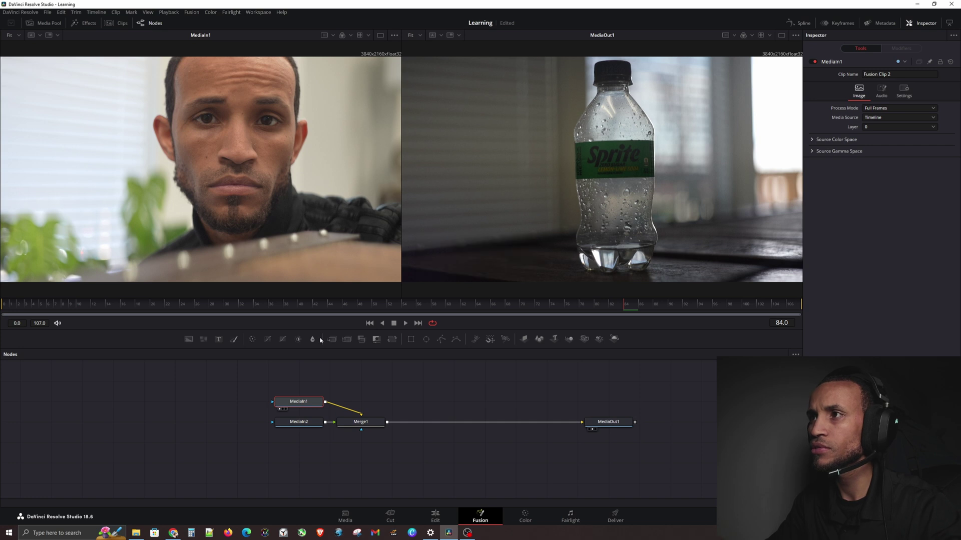
pyautogui.moveTo(292, 406); pyautogui.dragTo(223, 429)
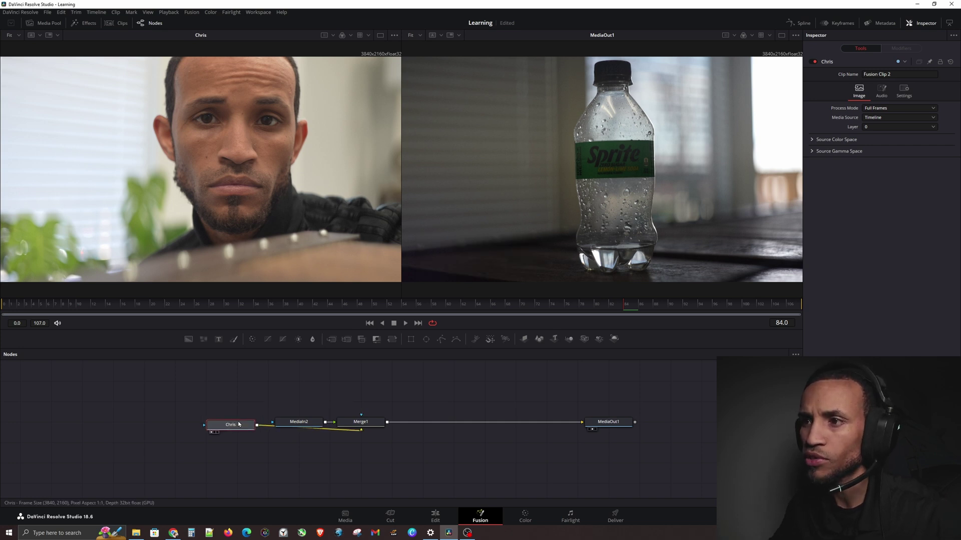
# - Place MediaIn2 above Merge1, show it in the first viewer, and rename it Video2
pyautogui.moveTo(299, 422); pyautogui.dragTo(365, 385)
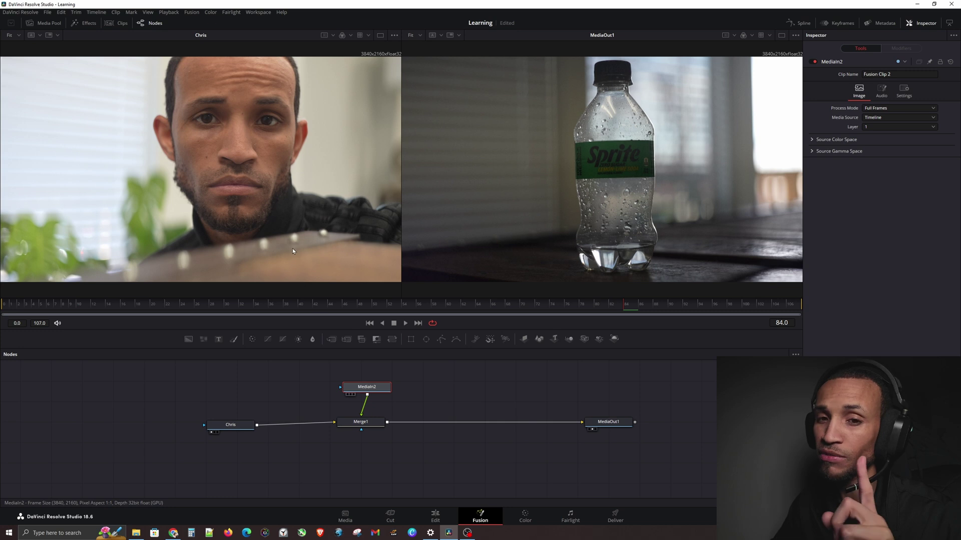
pyautogui.press('1')
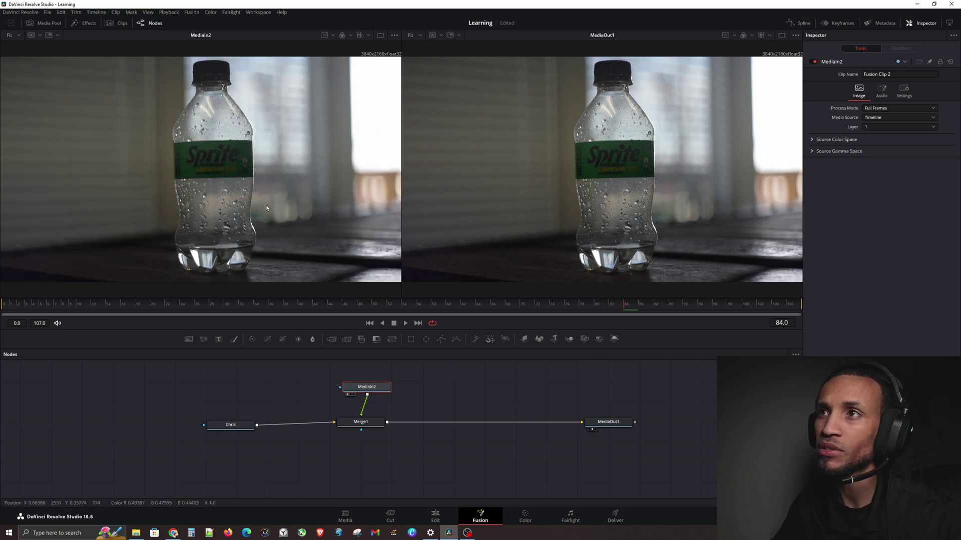
pyautogui.rightClick(370, 390)
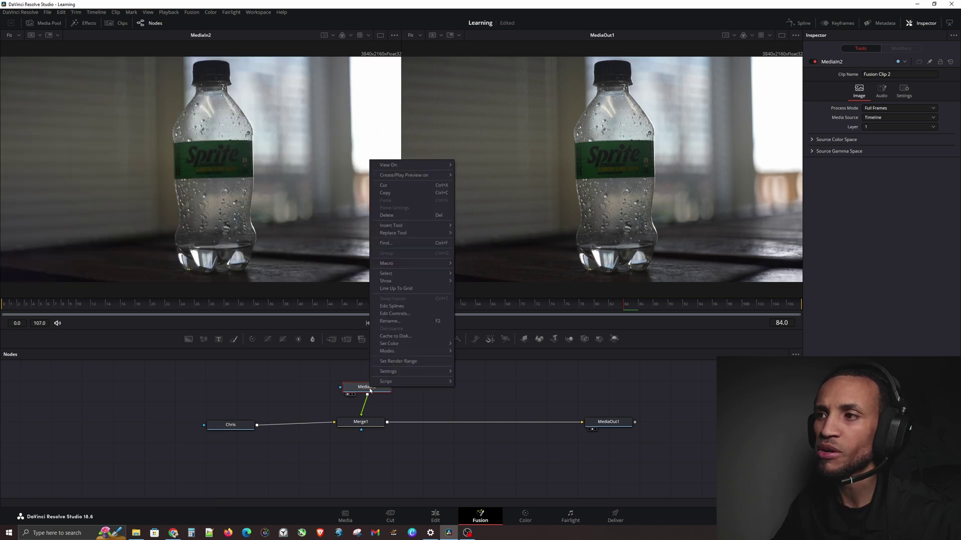
pyautogui.click(386, 322)
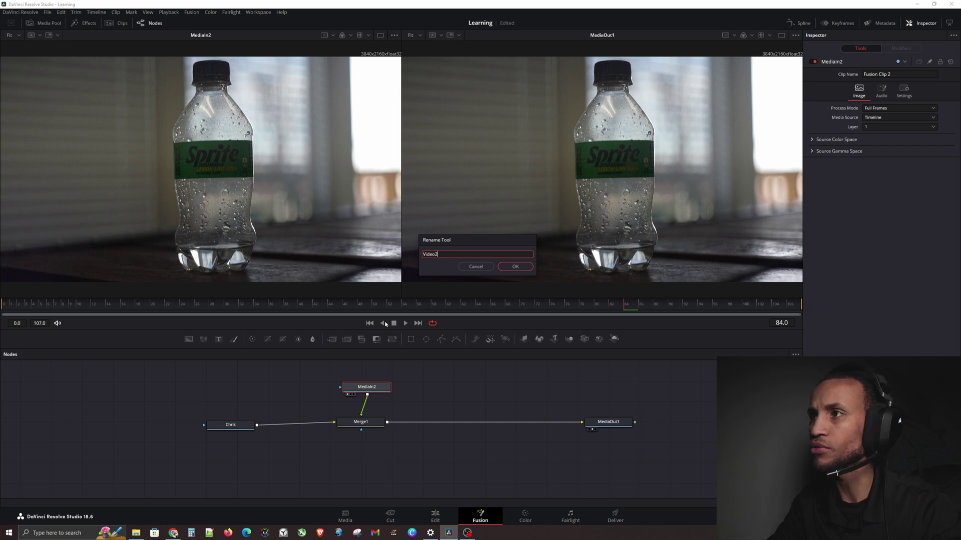
pyautogui.press('Return')
# - Tidy the node layout so Video2 sits well above Merge1 and Merge1 lines up with the renamed first media node
pyautogui.moveTo(368, 389); pyautogui.dragTo(362, 388)
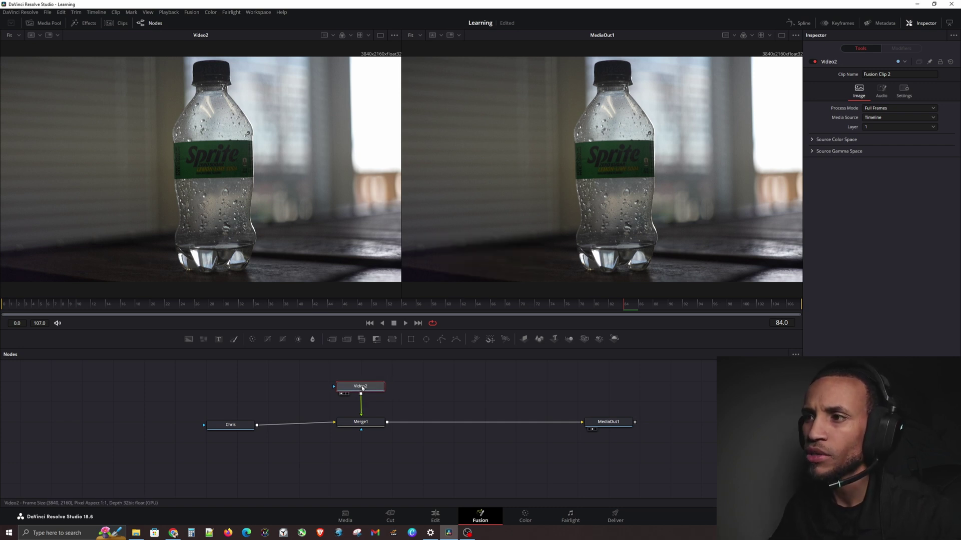
pyautogui.moveTo(361, 422); pyautogui.dragTo(358, 425)
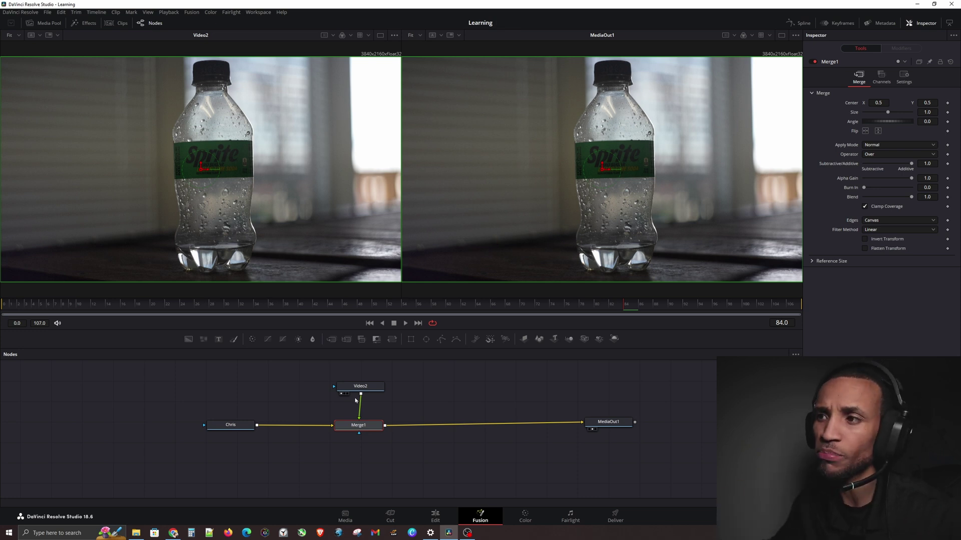
pyautogui.moveTo(360, 386)
pyautogui.mouseDown()
pyautogui.moveTo(322, 380)
pyautogui.moveTo(361, 374)
pyautogui.mouseUp()
pyautogui.click(225, 429)
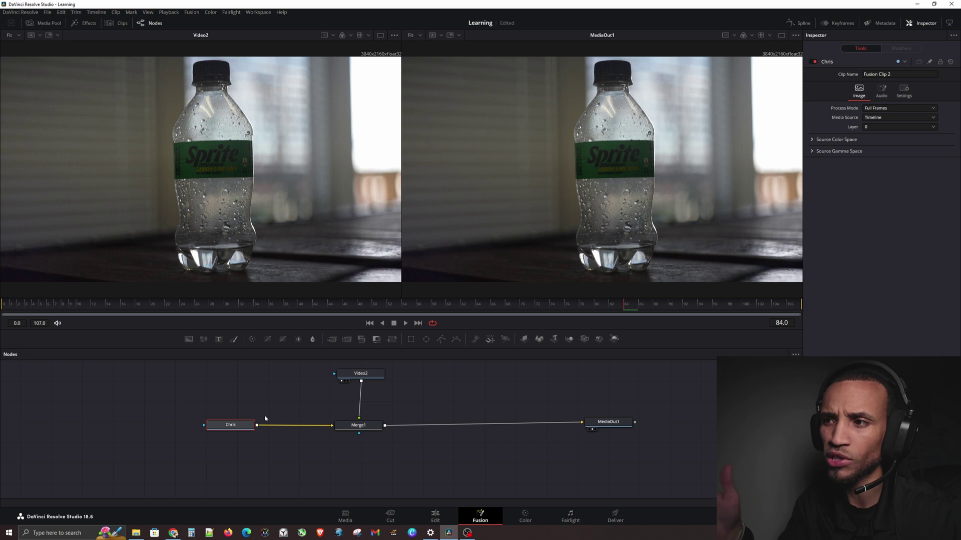
# - Return to the Edit page and stack C0802.MP4 on Video 1 and C0798.MP4 on Video 2, leaving a gap after Fusion Clip 2
pyautogui.click(435, 517)
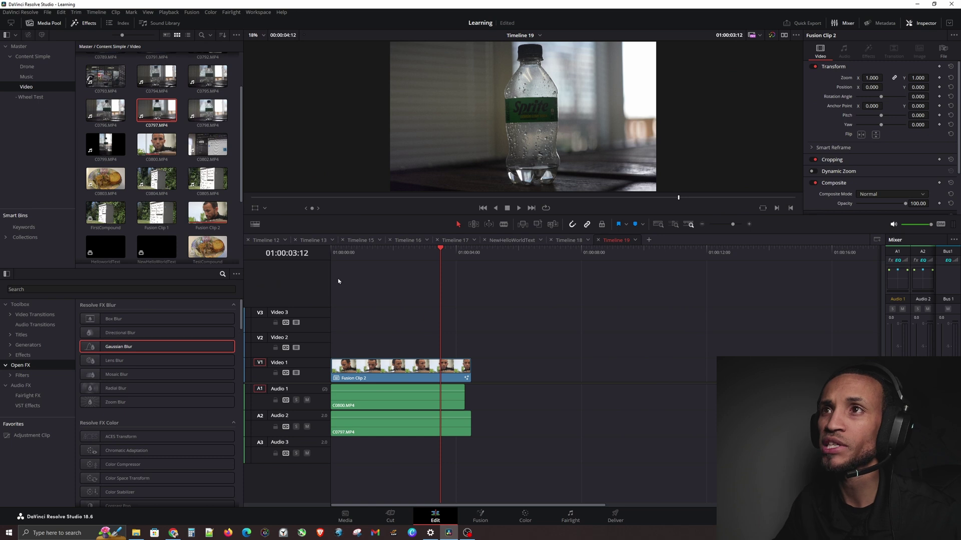
pyautogui.moveTo(208, 144); pyautogui.dragTo(539, 375)
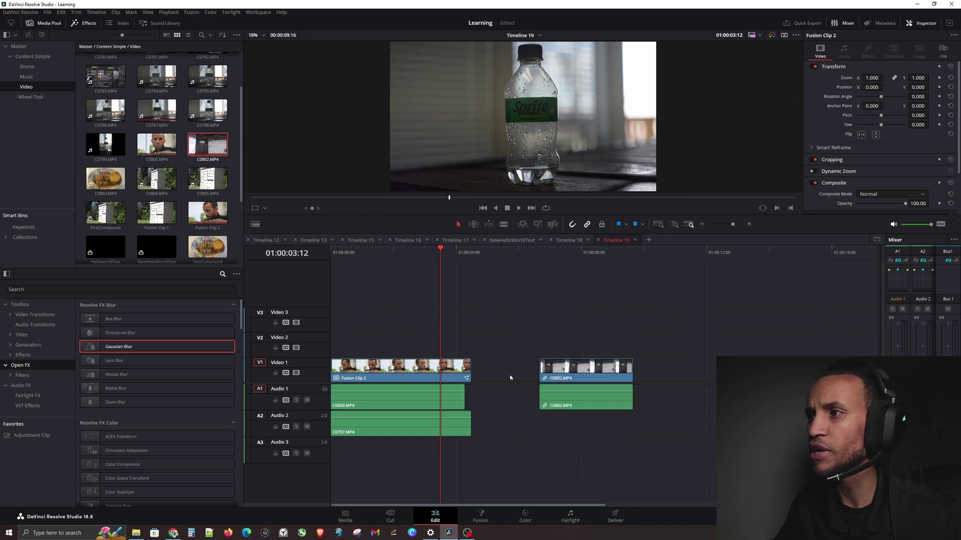
pyautogui.moveTo(207, 110); pyautogui.dragTo(540, 363)
# - Combine the stacked C0798.MP4 and C0802.MP4 clips into a compound clip with the default name Compound Clip 1
pyautogui.moveTo(567, 313); pyautogui.dragTo(595, 426)
pyautogui.rightClick(581, 340)
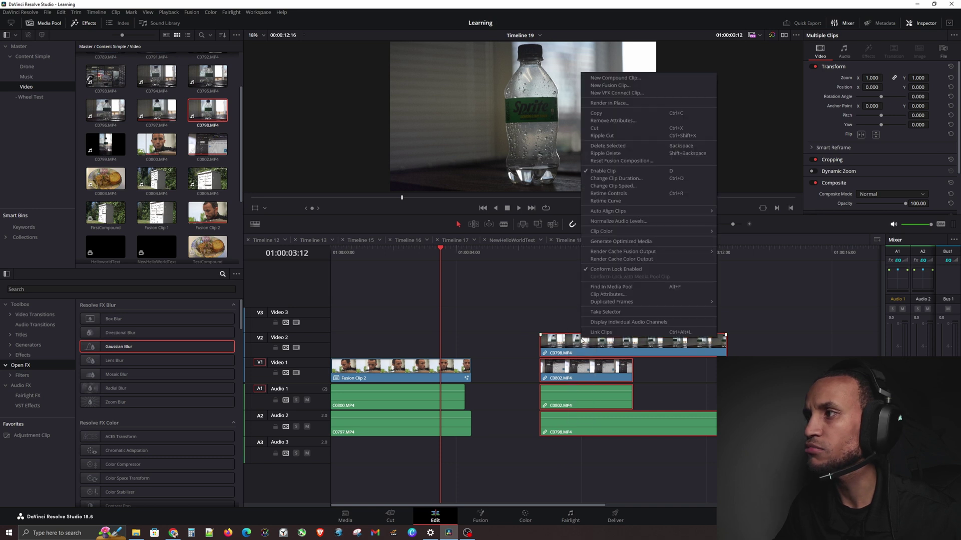
pyautogui.click(615, 78)
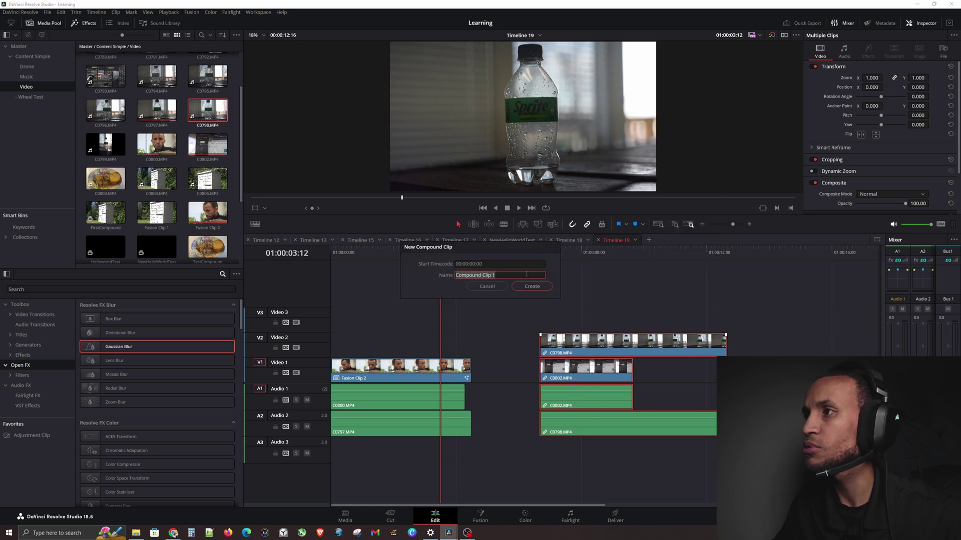
pyautogui.click(520, 287)
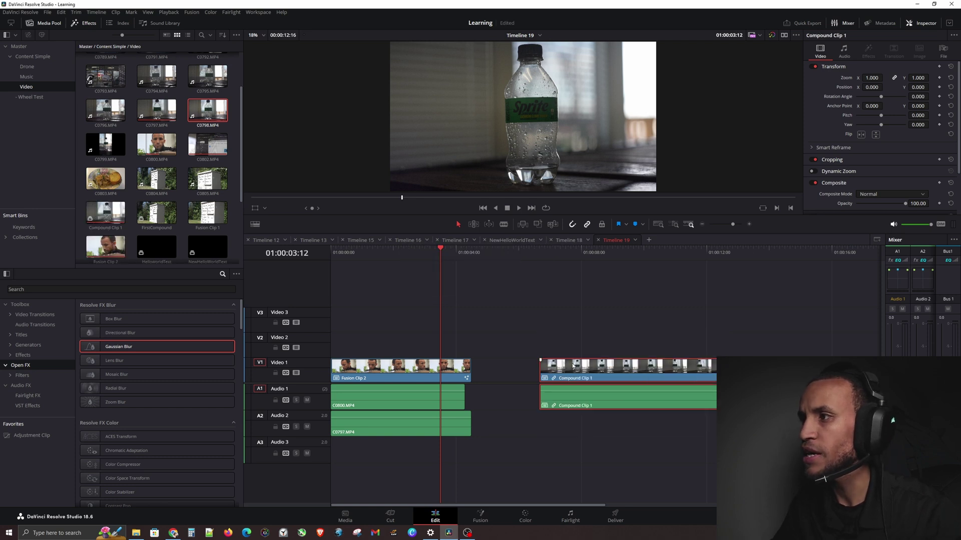
# - Open Compound Clip 1 in the Fusion page and move its MediaIn1 node closer to MediaOut1
pyautogui.rightClick(582, 376)
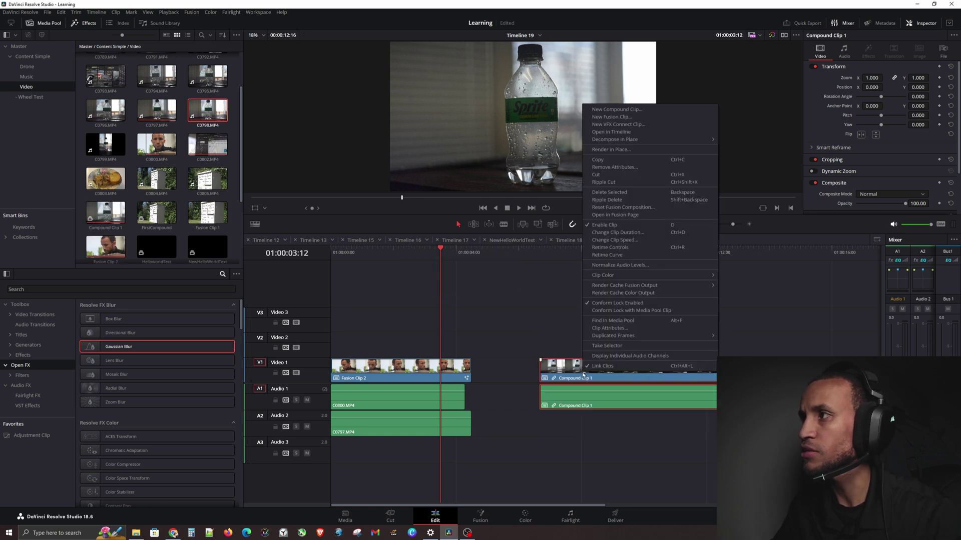
pyautogui.click(620, 215)
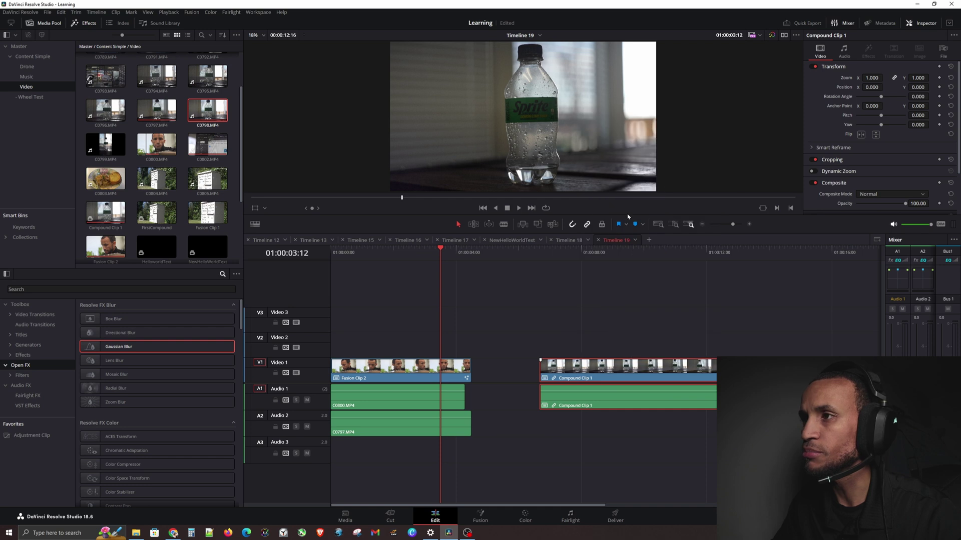
pyautogui.moveTo(182, 426); pyautogui.dragTo(335, 434)
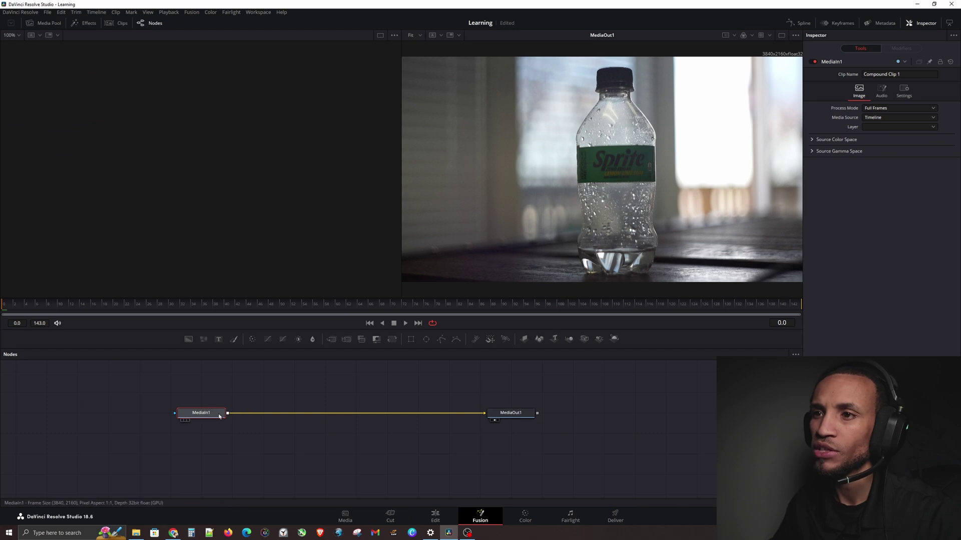
pyautogui.moveTo(219, 417); pyautogui.dragTo(302, 413)
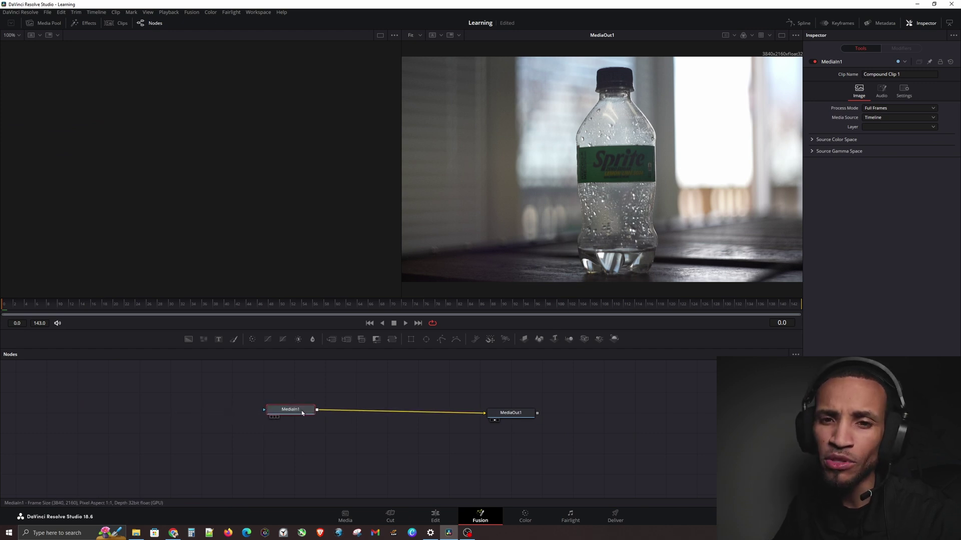
# - Go back to the Edit page and open Fusion Clip 2 in the Fusion page again to compare its nodes
pyautogui.click(435, 517)
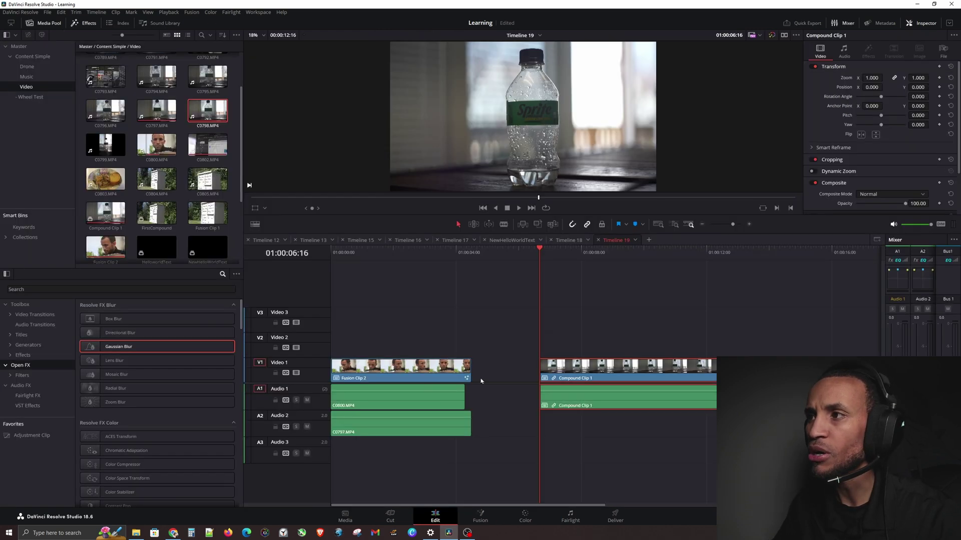
pyautogui.rightClick(394, 373)
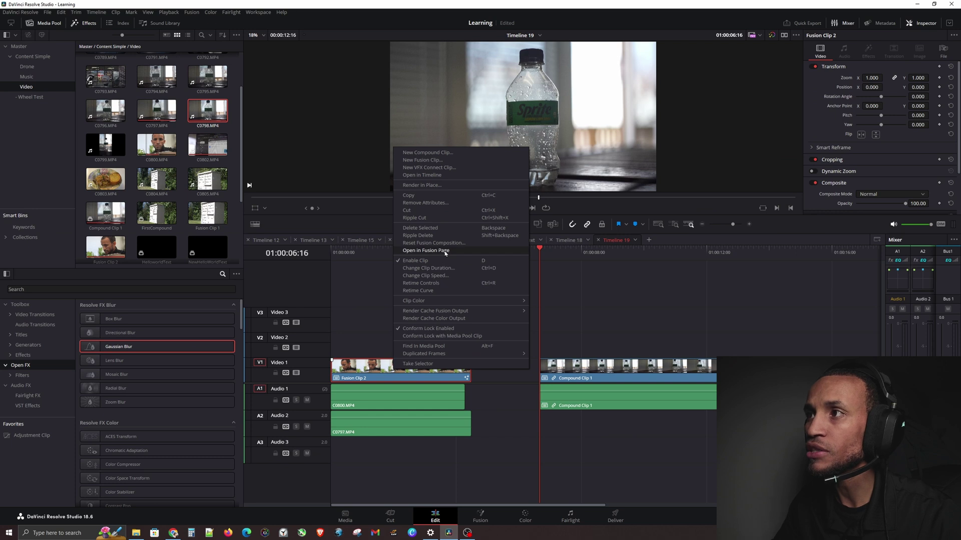
pyautogui.click(426, 250)
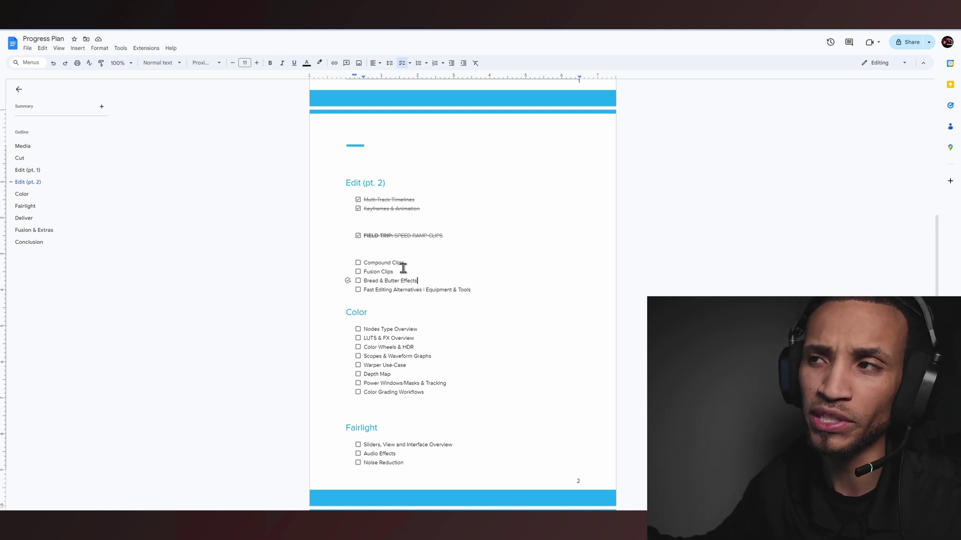
# - In the Progress Plan in Google Docs, check off Compound Clips and Fusion Clips, and place the cursor after Bread & Butter Effects
pyautogui.click(358, 263)
pyautogui.click(358, 272)
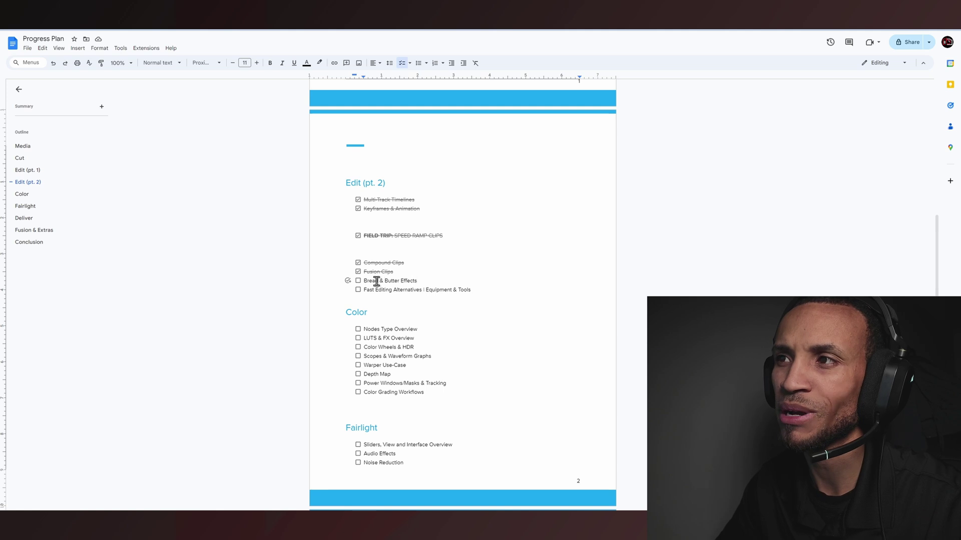
pyautogui.tripleClick(426, 282)
pyautogui.click(432, 278)
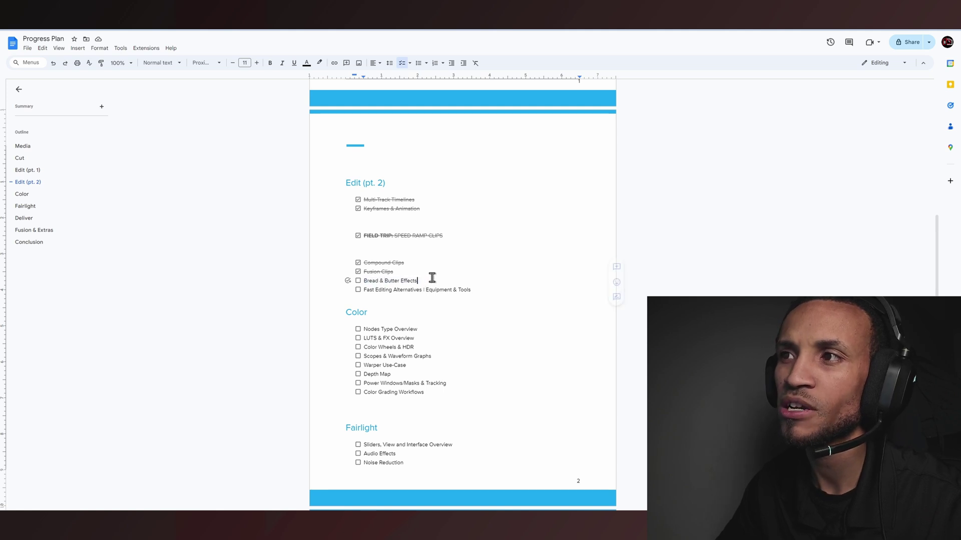